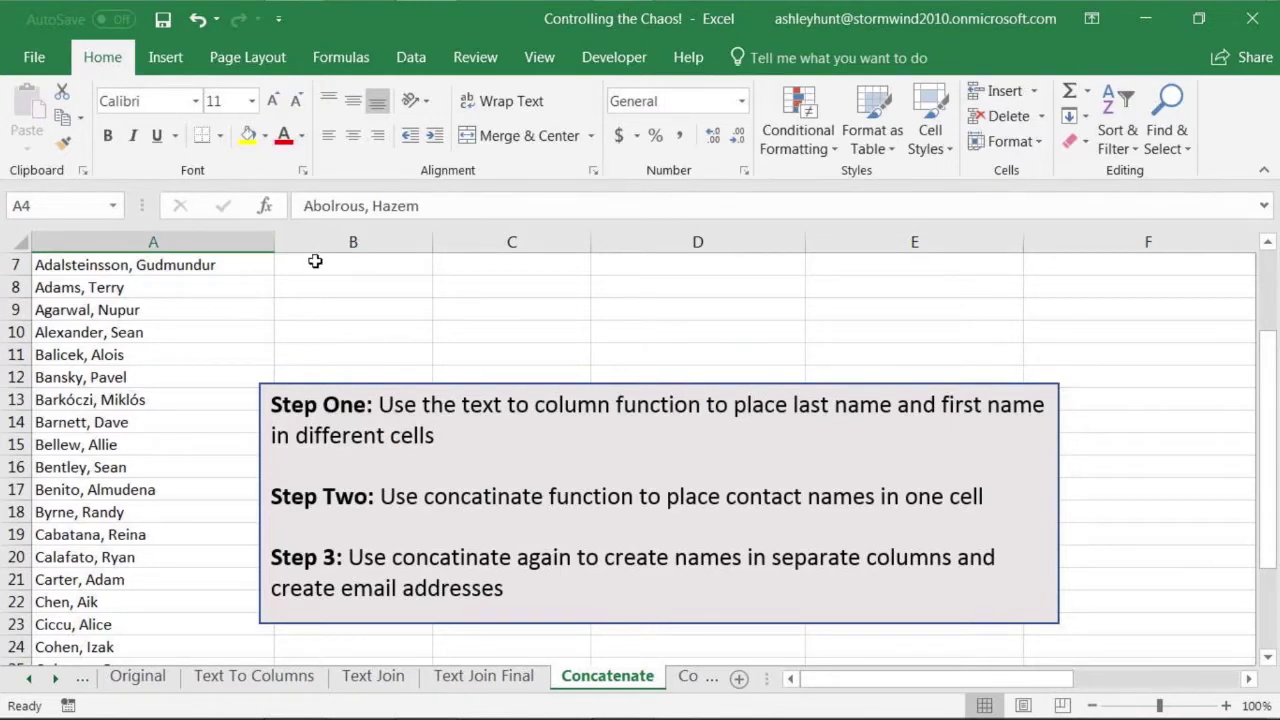
Start the Text to Columns conversion on the contact names in A3:A29, treating the data as Delimited
{"action": "scroll", "coordinate": [318, 266], "scroll_direction": "up", "scroll_amount": 2}
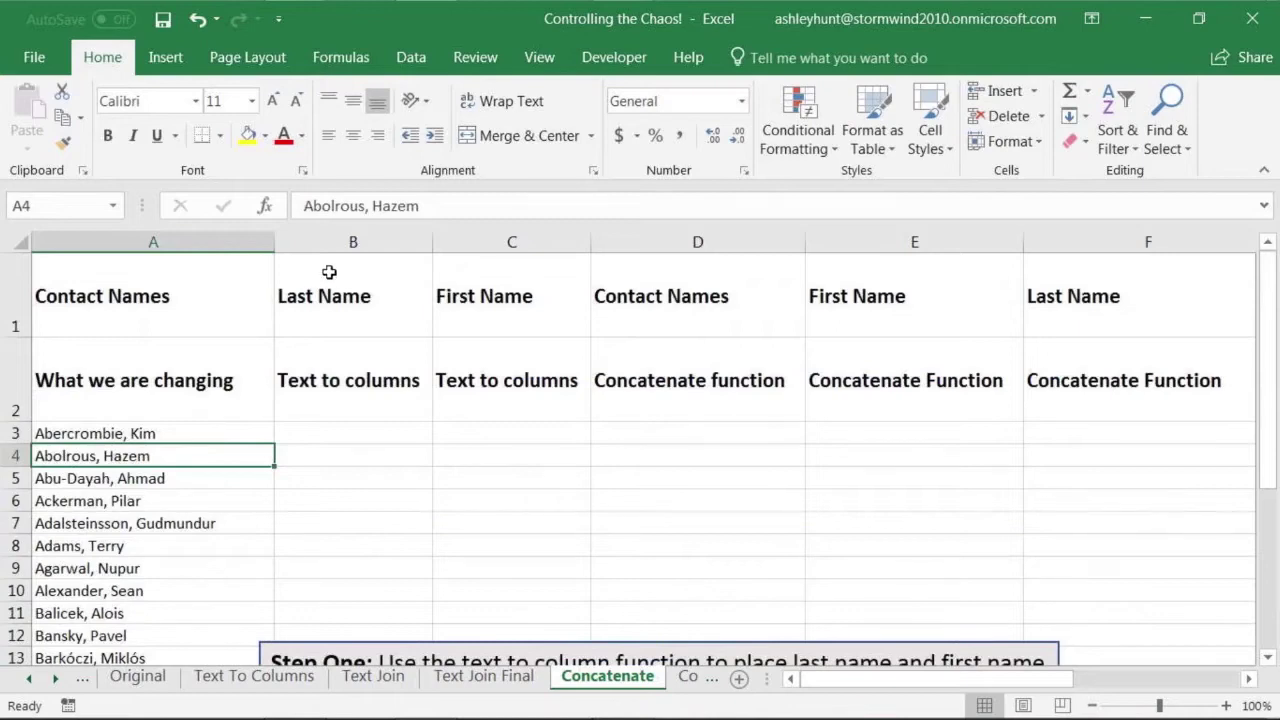
{"action": "left_click", "coordinate": [308, 457]}
{"action": "left_click", "coordinate": [312, 426]}
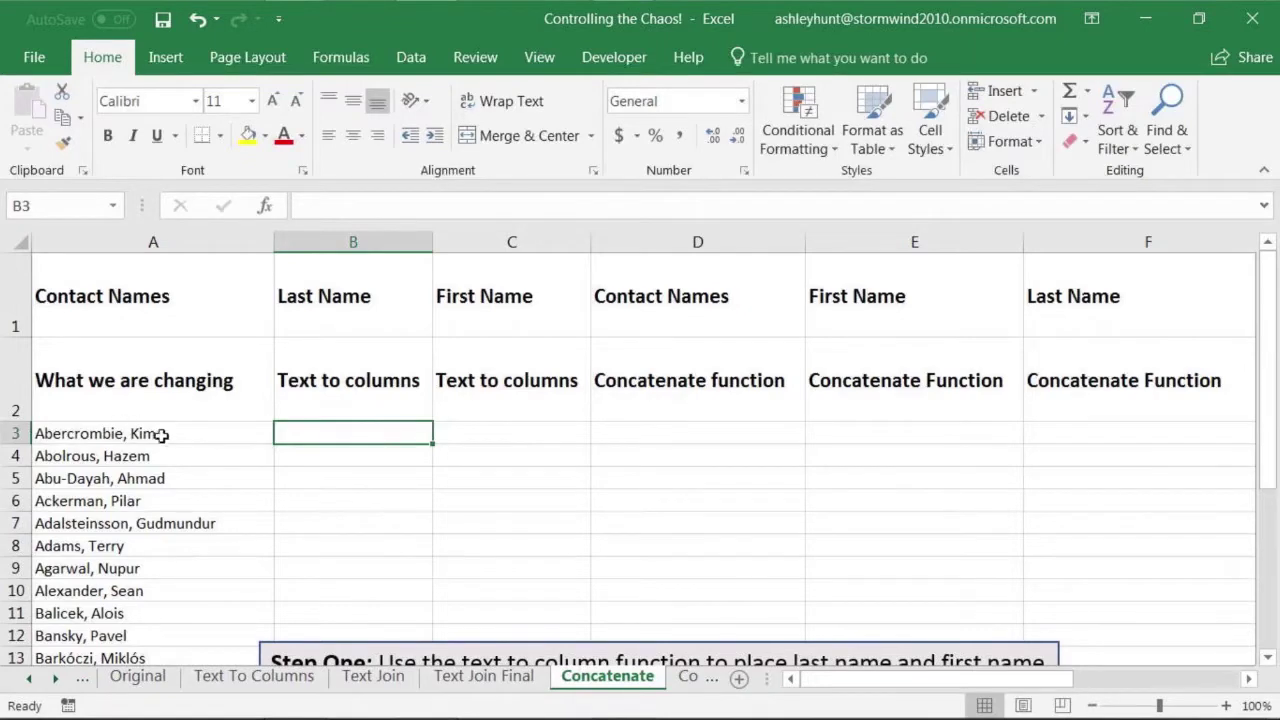
{"action": "left_click", "coordinate": [411, 58]}
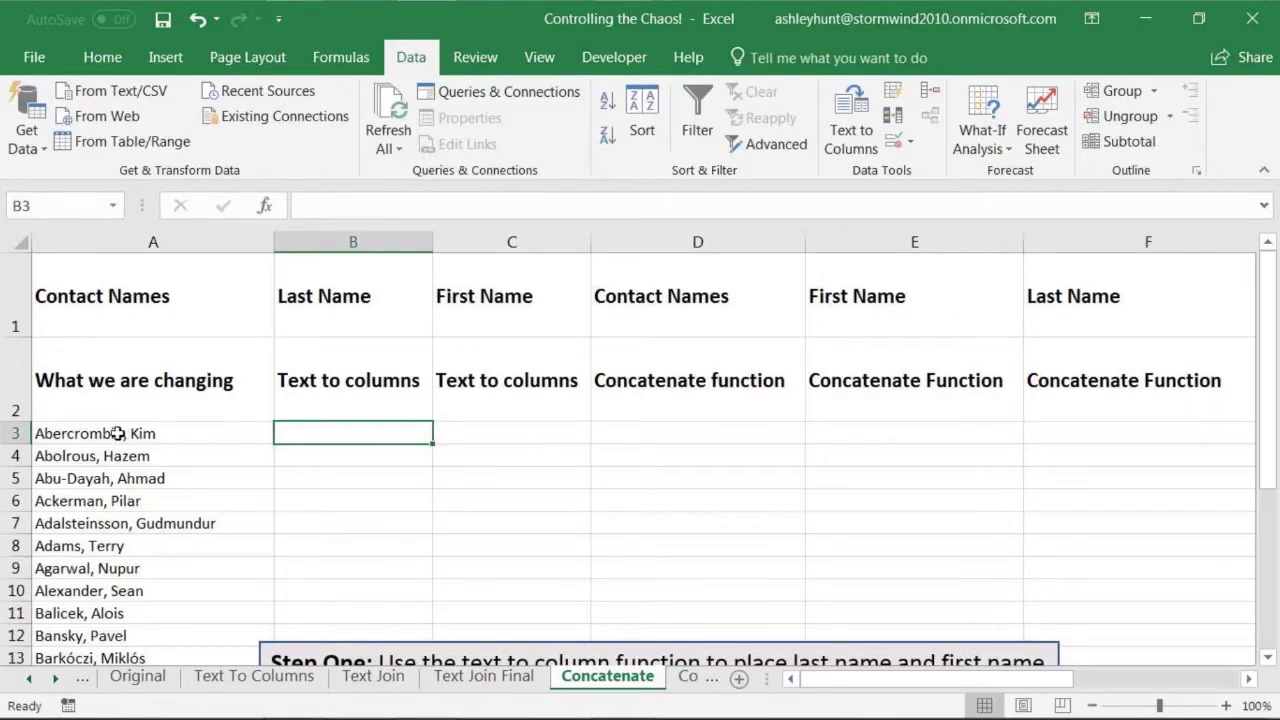
{"action": "left_click_drag", "start_coordinate": [118, 433], "coordinate": [146, 684]}
{"action": "scroll", "coordinate": [143, 586], "scroll_direction": "up", "scroll_amount": 5}
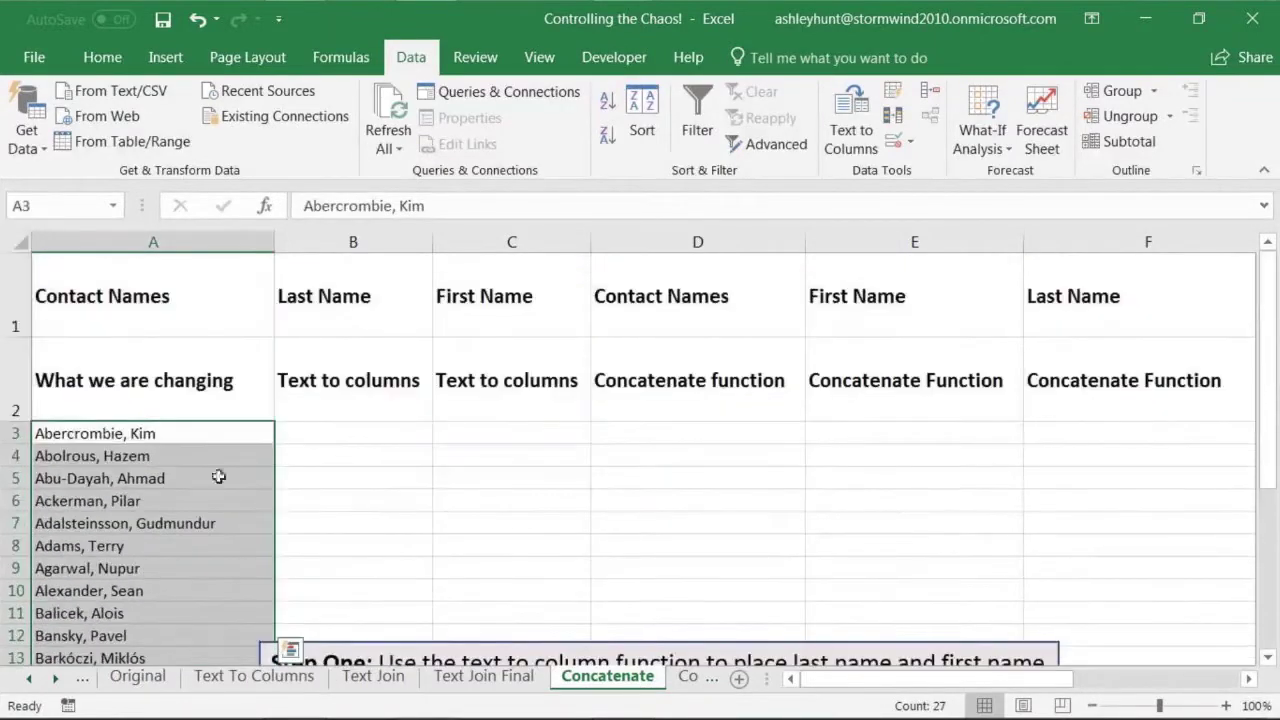
{"action": "left_click", "coordinate": [831, 136]}
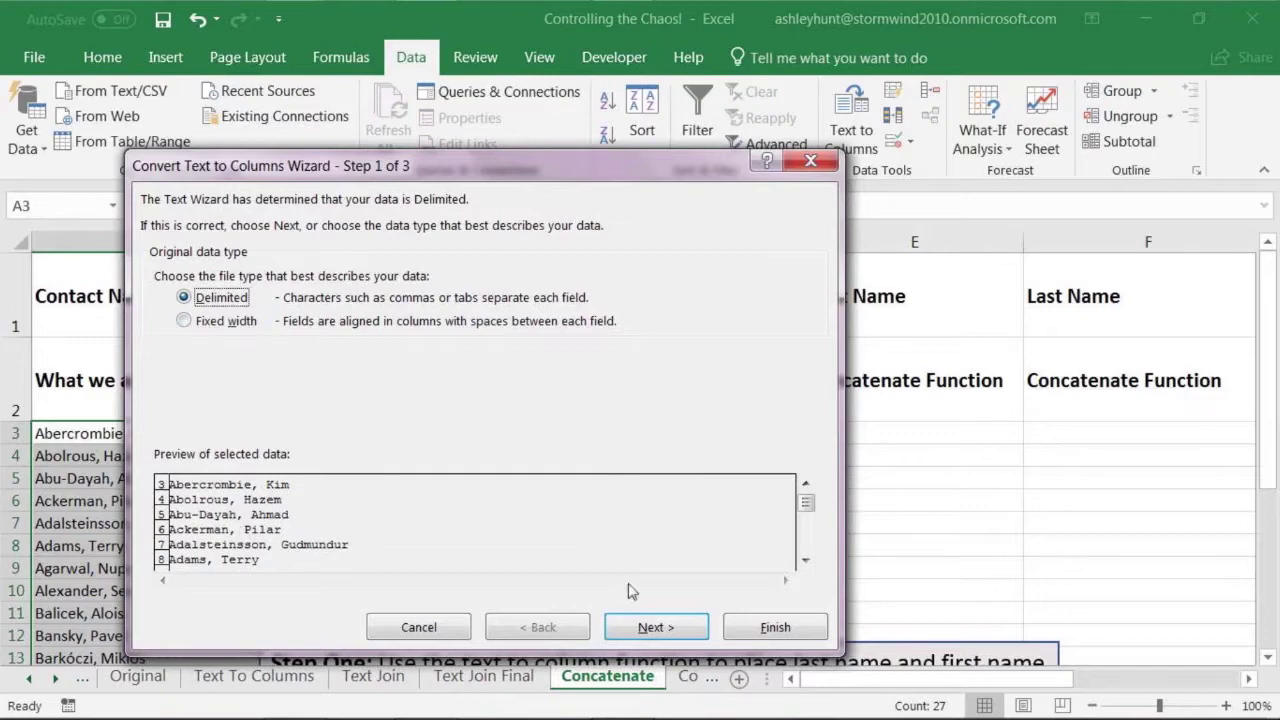
{"action": "left_click", "coordinate": [656, 628]}
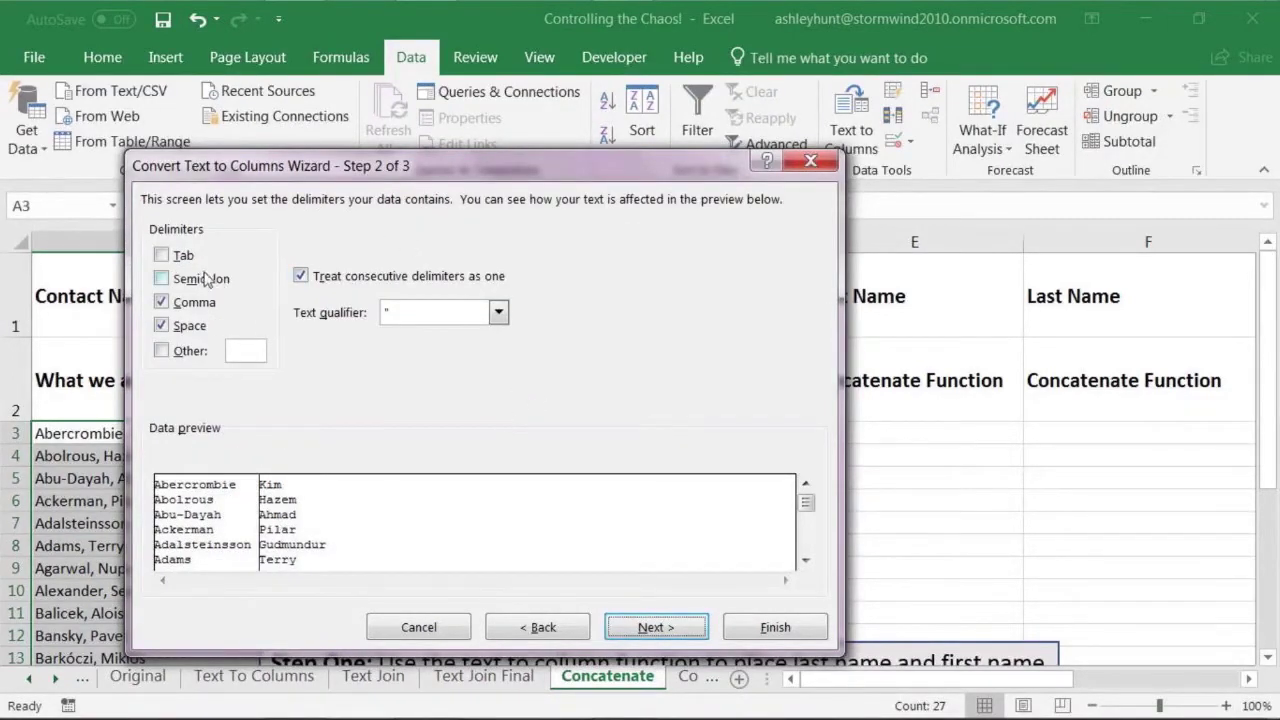
Use only Comma and Space as delimiters for the name split, with consecutive delimiters treated as one, and continue to the column format settings
{"action": "left_click", "coordinate": [162, 256]}
{"action": "left_click", "coordinate": [163, 302]}
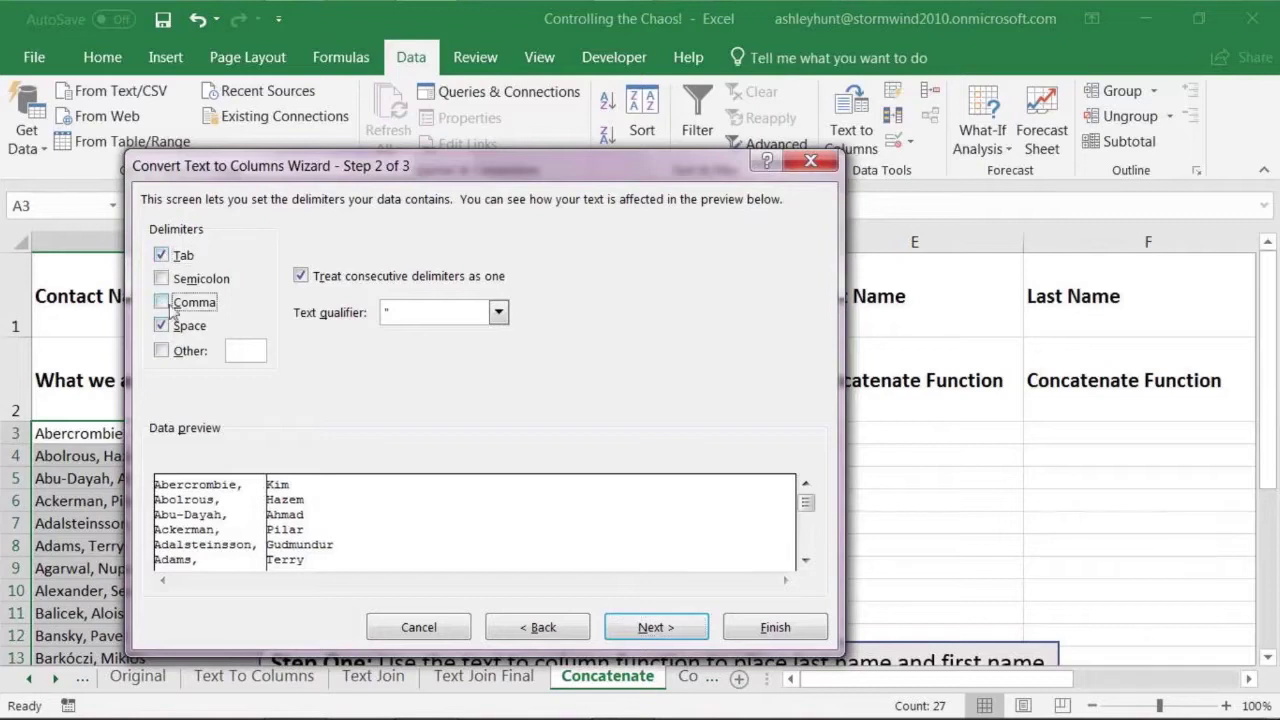
{"action": "left_click", "coordinate": [163, 326]}
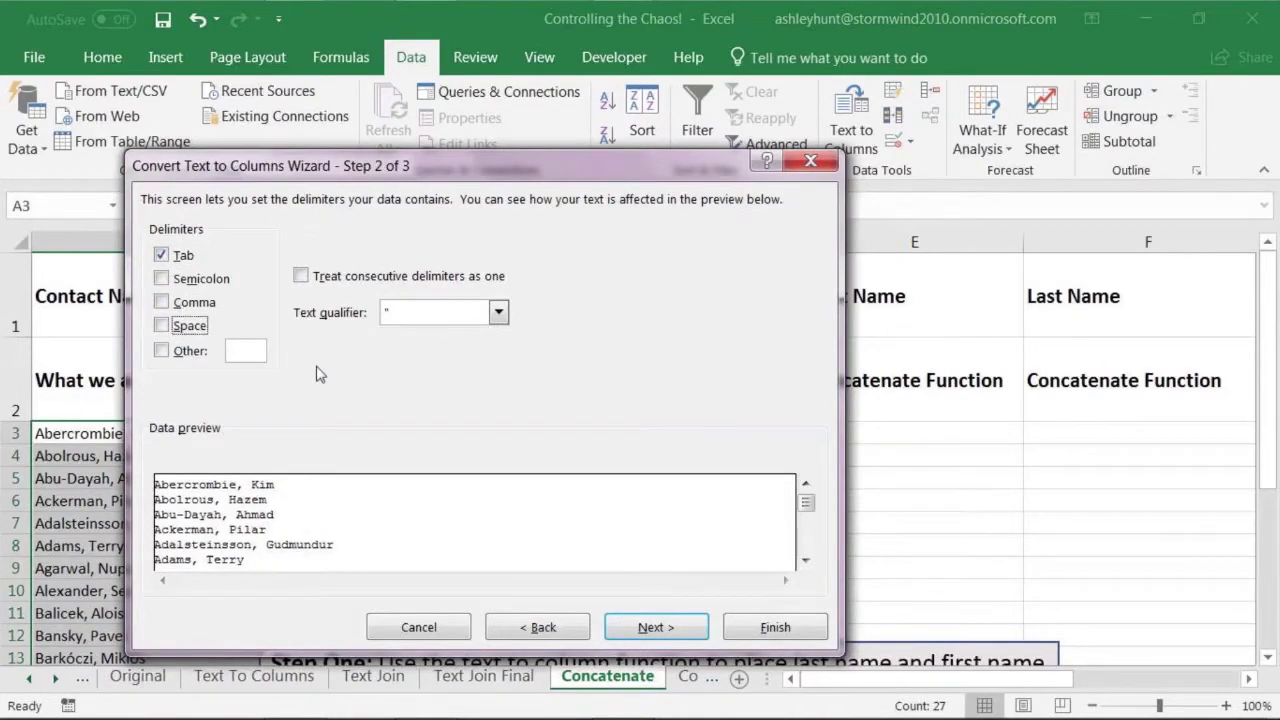
{"action": "left_click", "coordinate": [161, 302]}
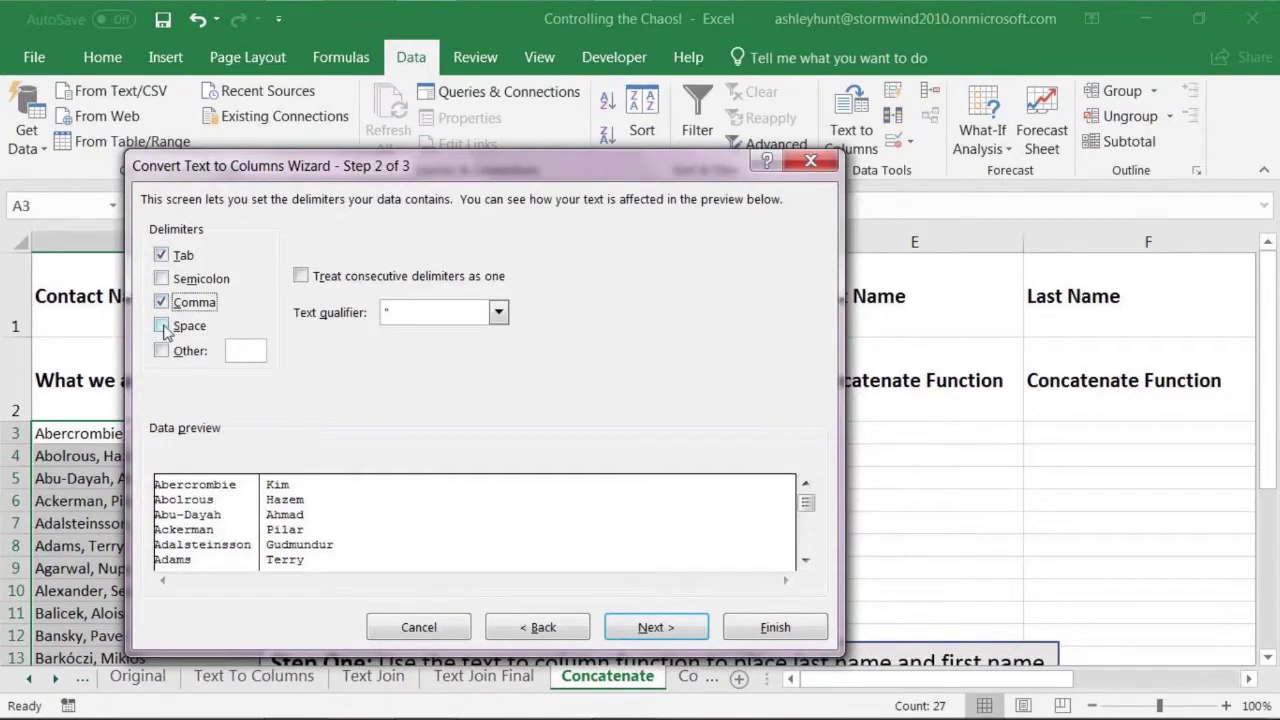
{"action": "left_click", "coordinate": [161, 326]}
{"action": "left_click", "coordinate": [163, 255]}
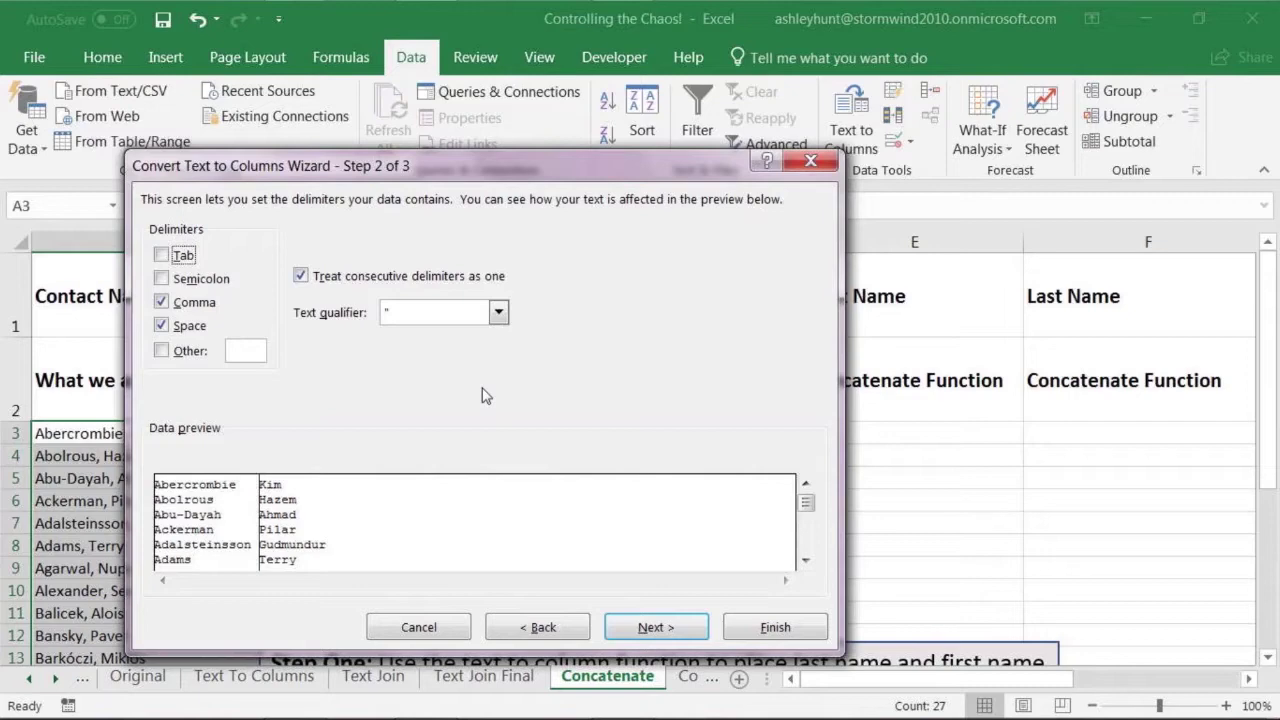
{"action": "left_click", "coordinate": [651, 628]}
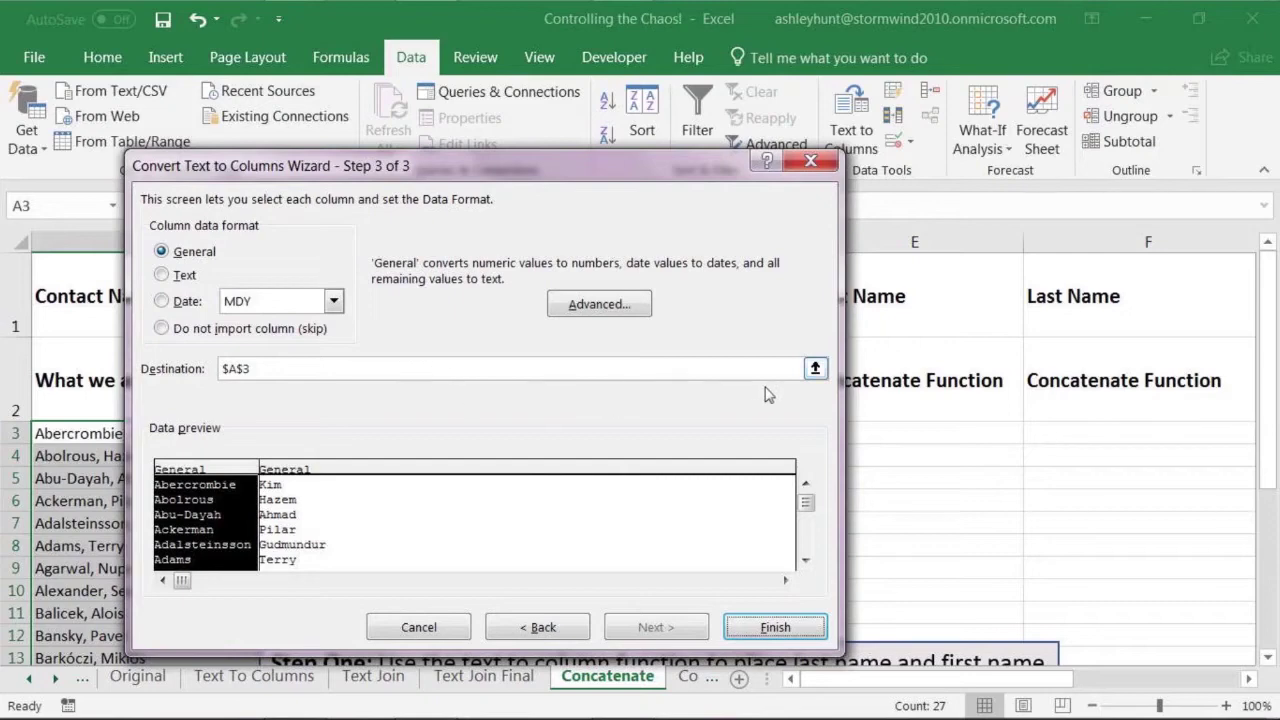
Set the destination of the split names to $B$3:$C$29 and finish the conversion
{"action": "left_click", "coordinate": [816, 369]}
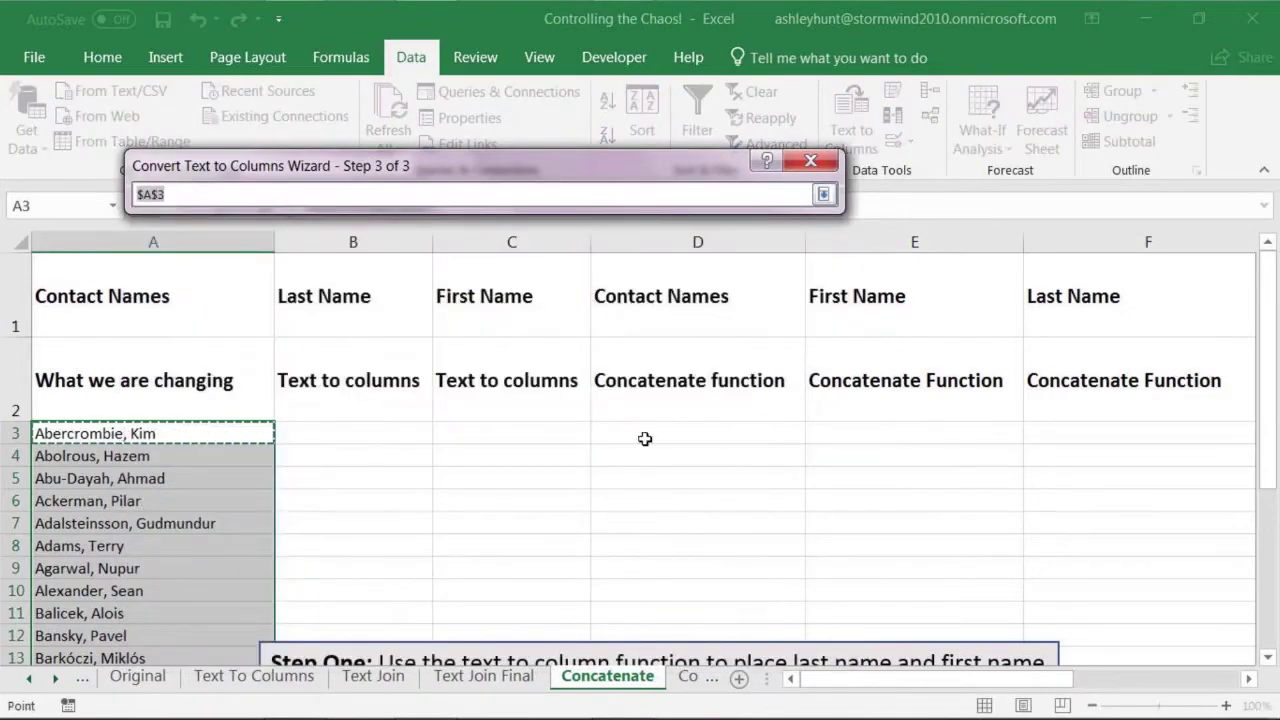
{"action": "left_click", "coordinate": [363, 426]}
{"action": "left_click_drag", "start_coordinate": [363, 426], "coordinate": [500, 647]}
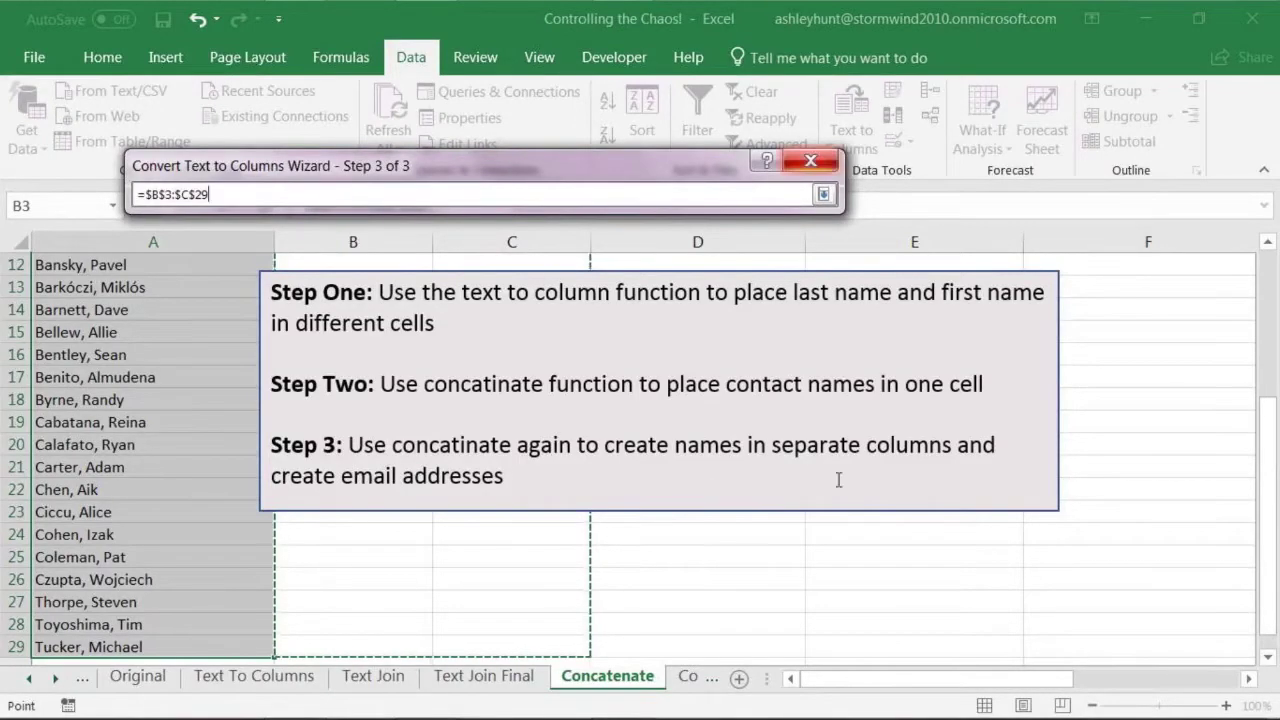
{"action": "scroll", "coordinate": [778, 390], "scroll_direction": "up", "scroll_amount": 4}
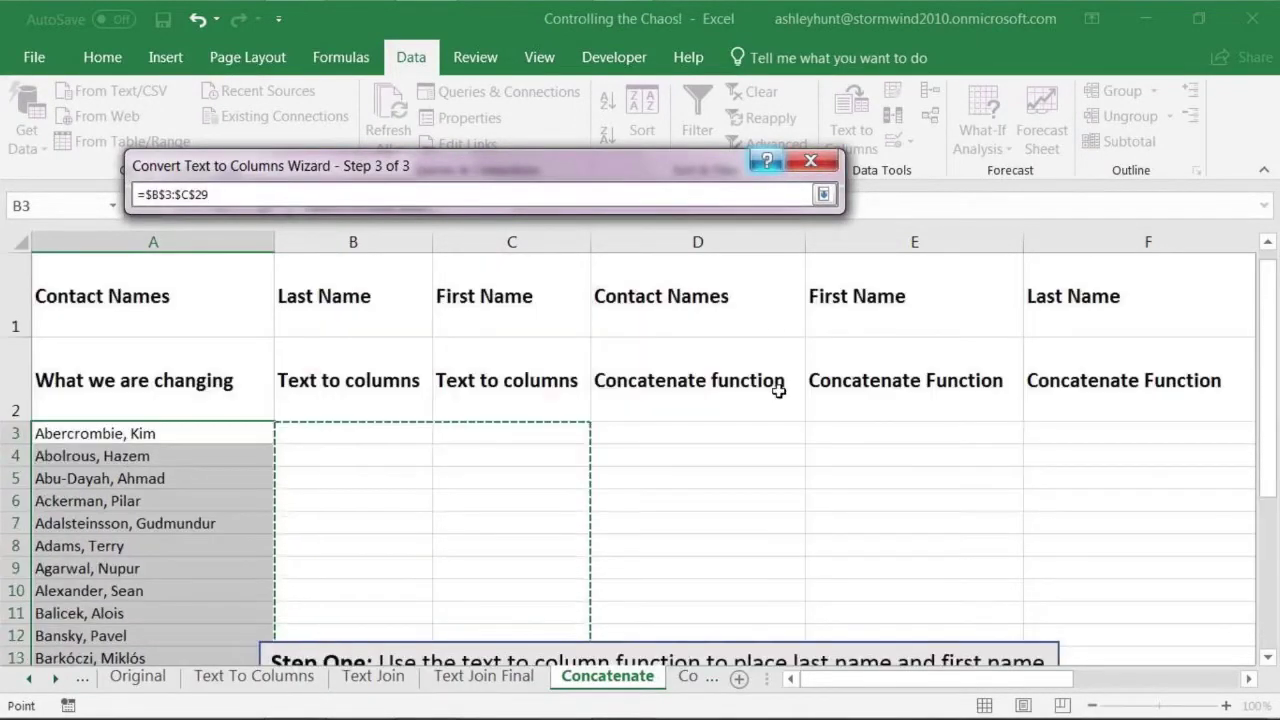
{"action": "left_click", "coordinate": [823, 194]}
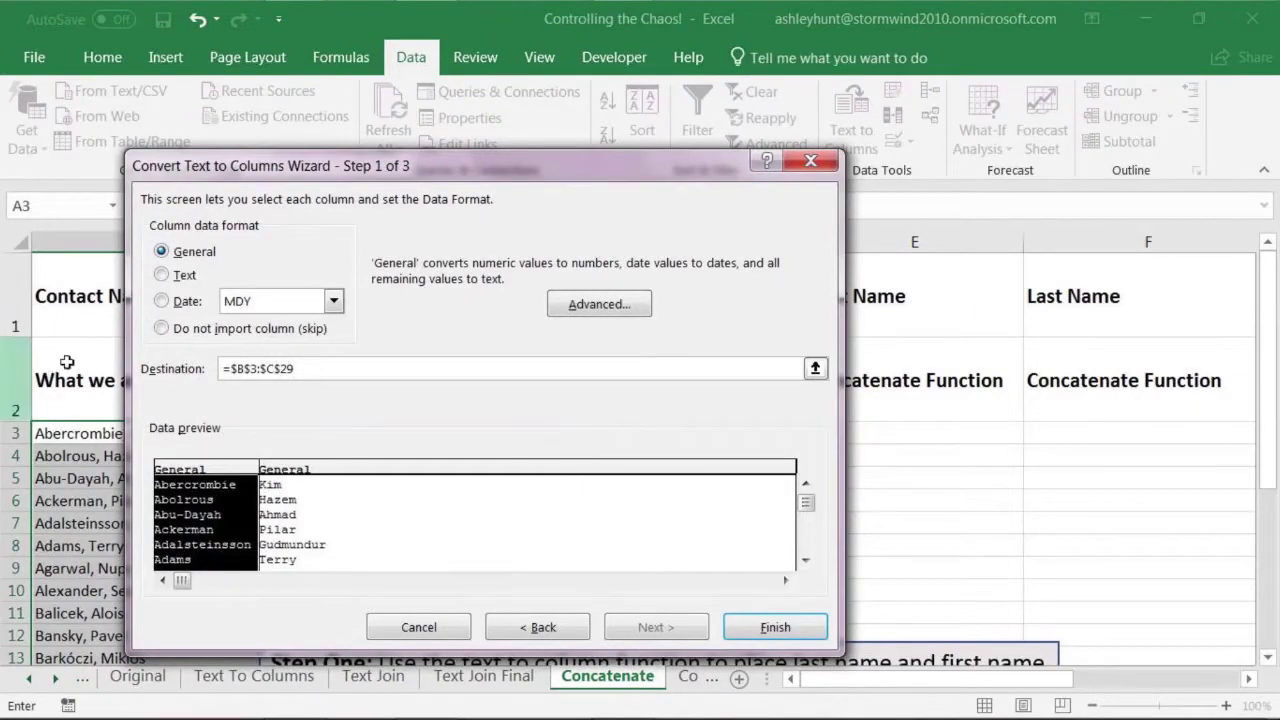
{"action": "left_click", "coordinate": [764, 623]}
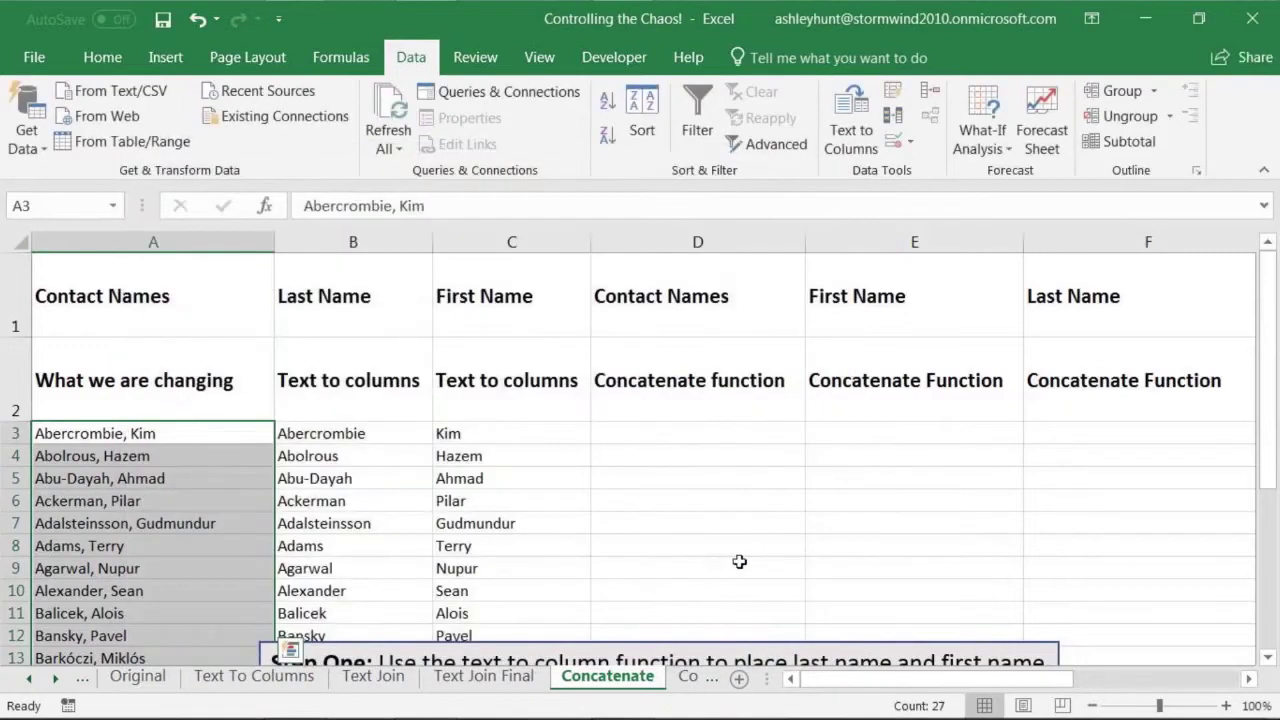
Delete the instruction text box covering the sheet and check the split last and first name in row 3
{"action": "left_click", "coordinate": [743, 642]}
{"action": "key", "text": "Delete"}
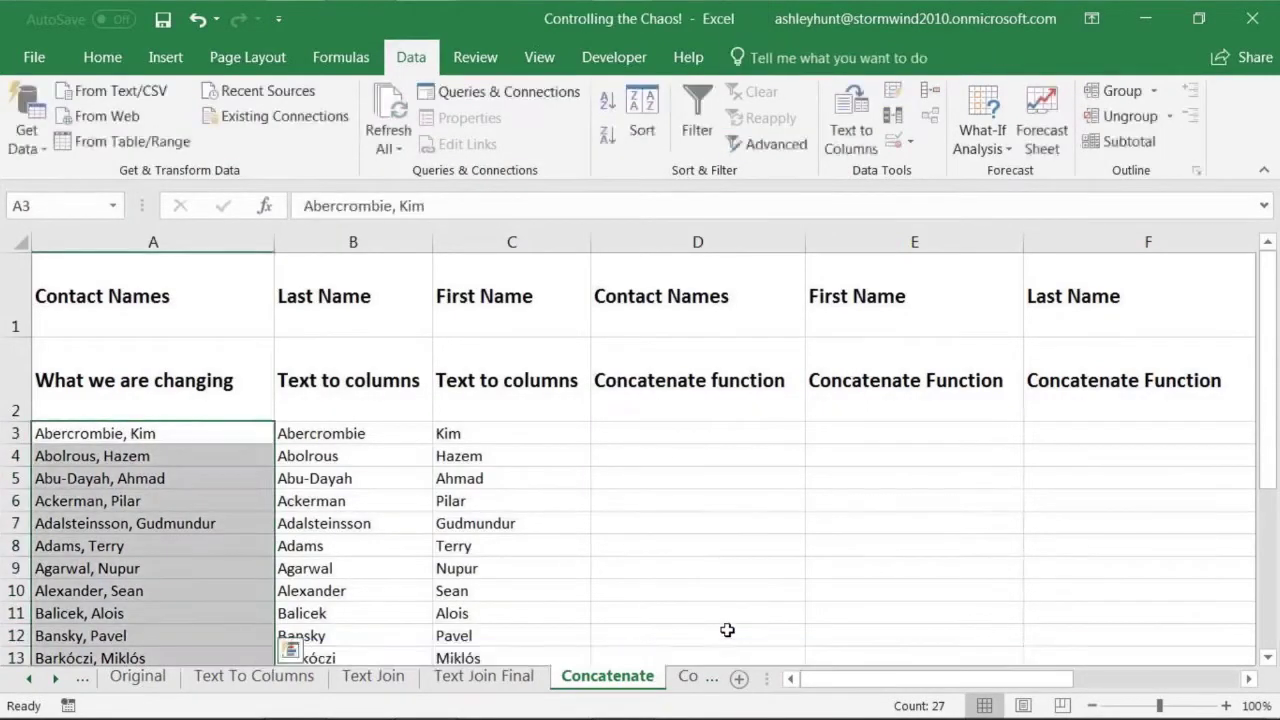
{"action": "left_click", "coordinate": [328, 432]}
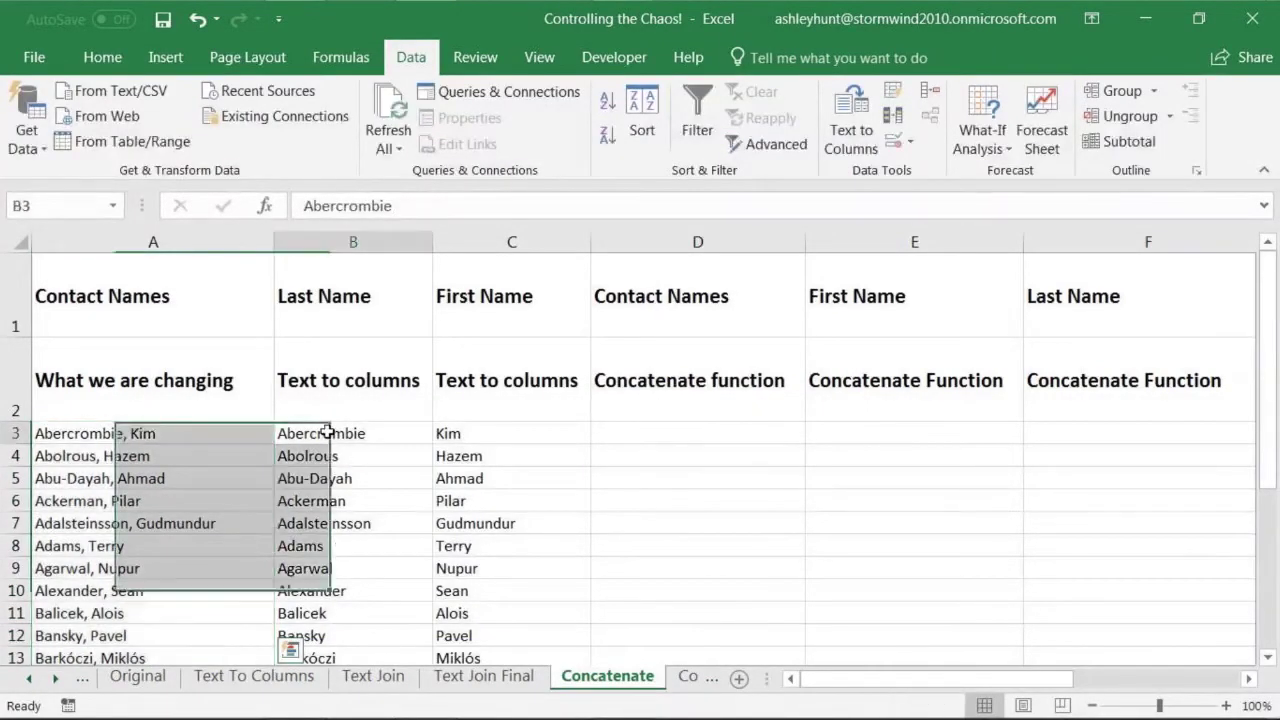
{"action": "left_click", "coordinate": [466, 433]}
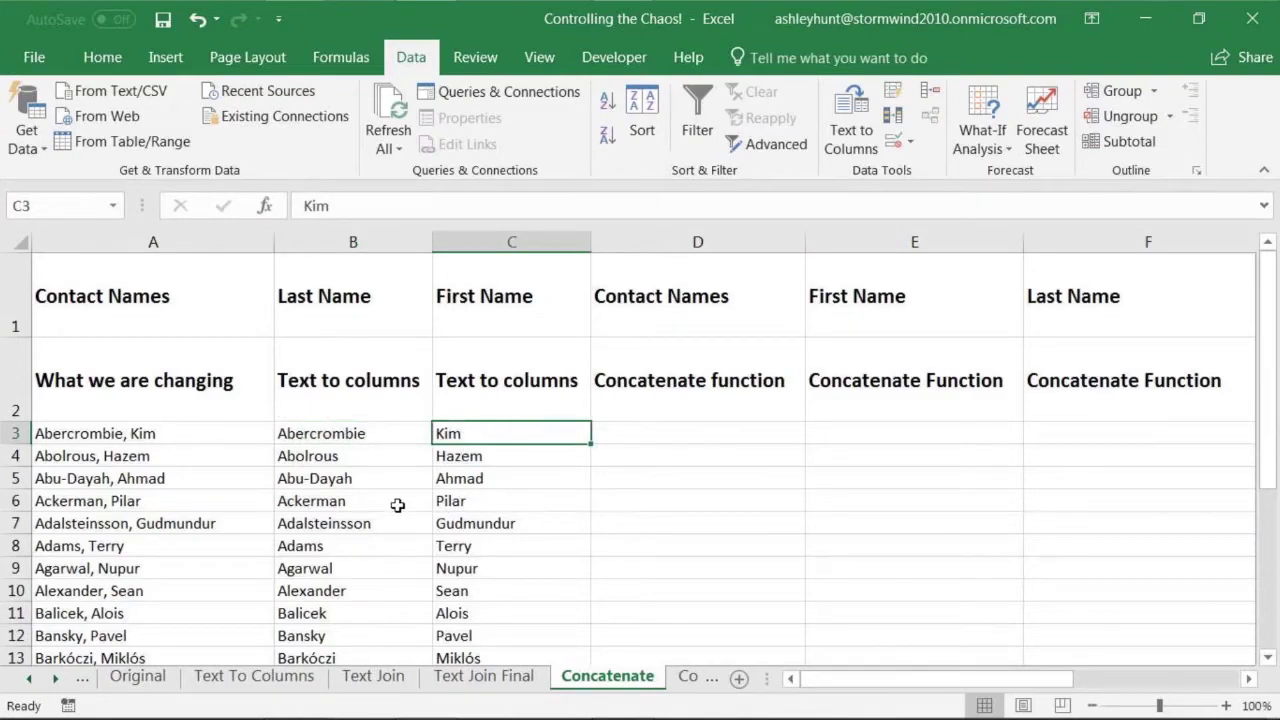
Examine the First Name, Last Name and Email Addresses columns on the Concatenate Final sheet, and return to cell D3 of the Concatenate sheet
{"action": "left_click", "coordinate": [663, 434]}
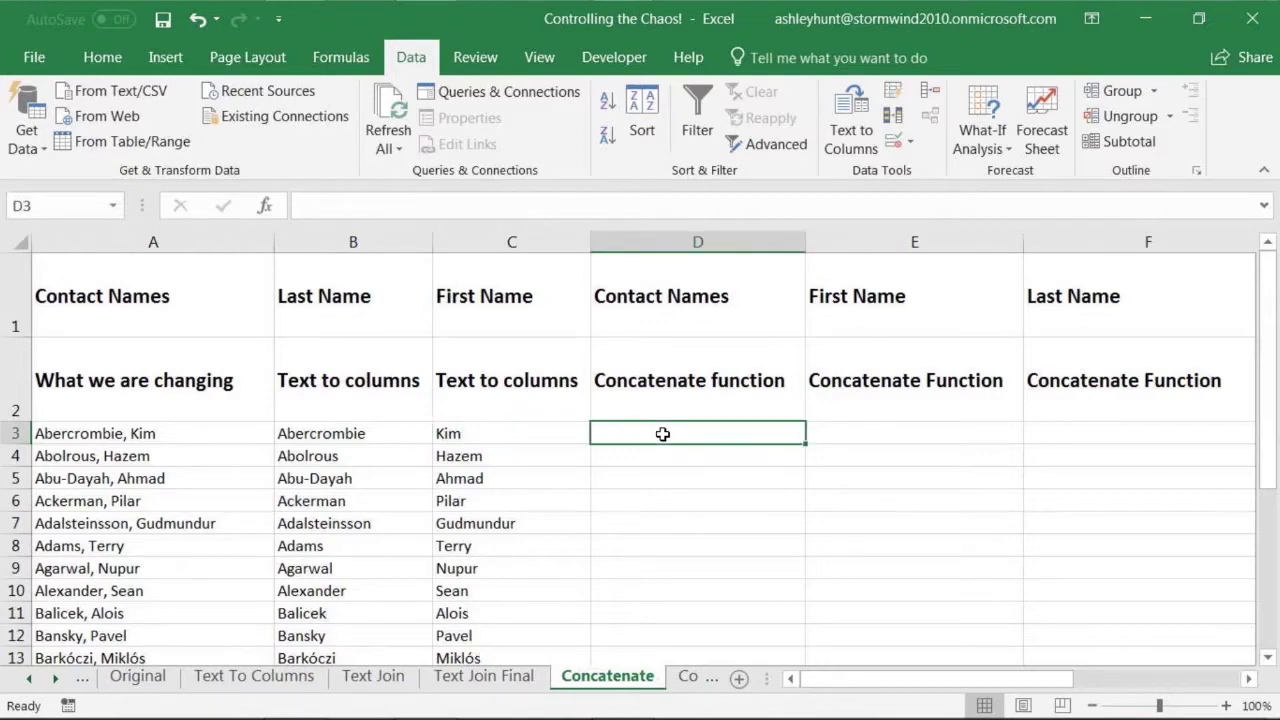
{"action": "left_click", "coordinate": [697, 677]}
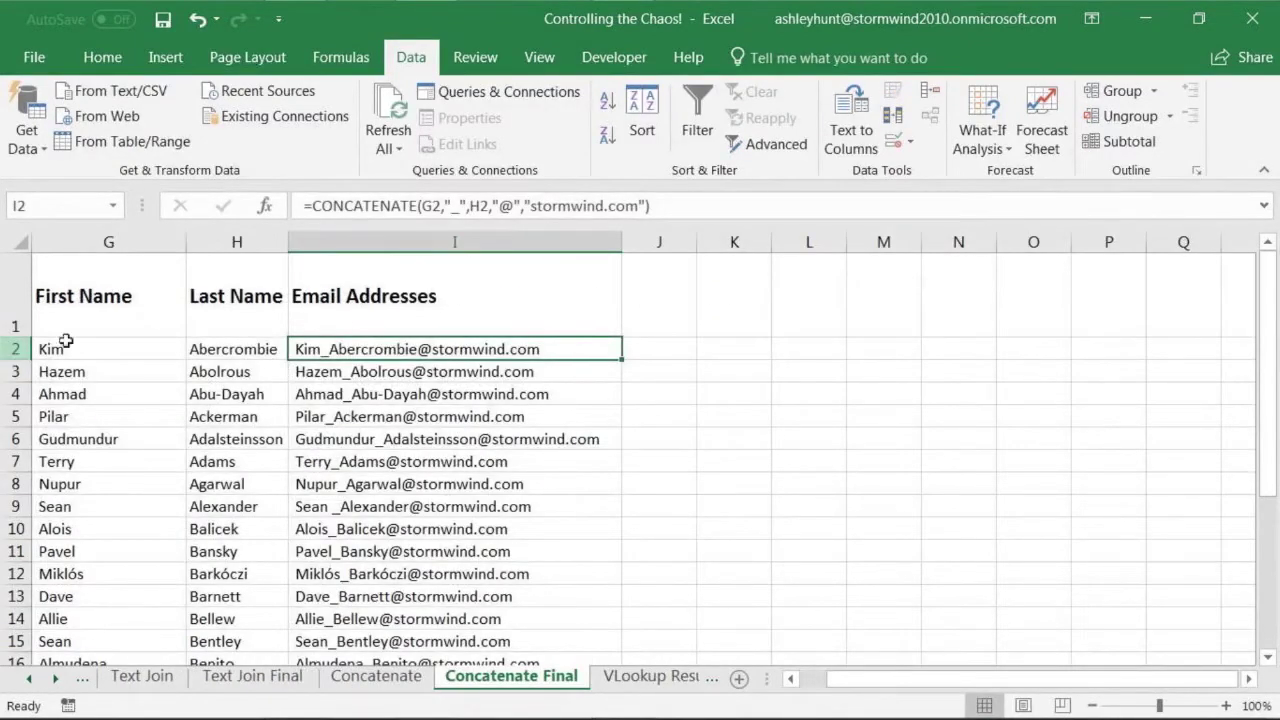
{"action": "left_click", "coordinate": [97, 296]}
{"action": "left_click", "coordinate": [255, 302]}
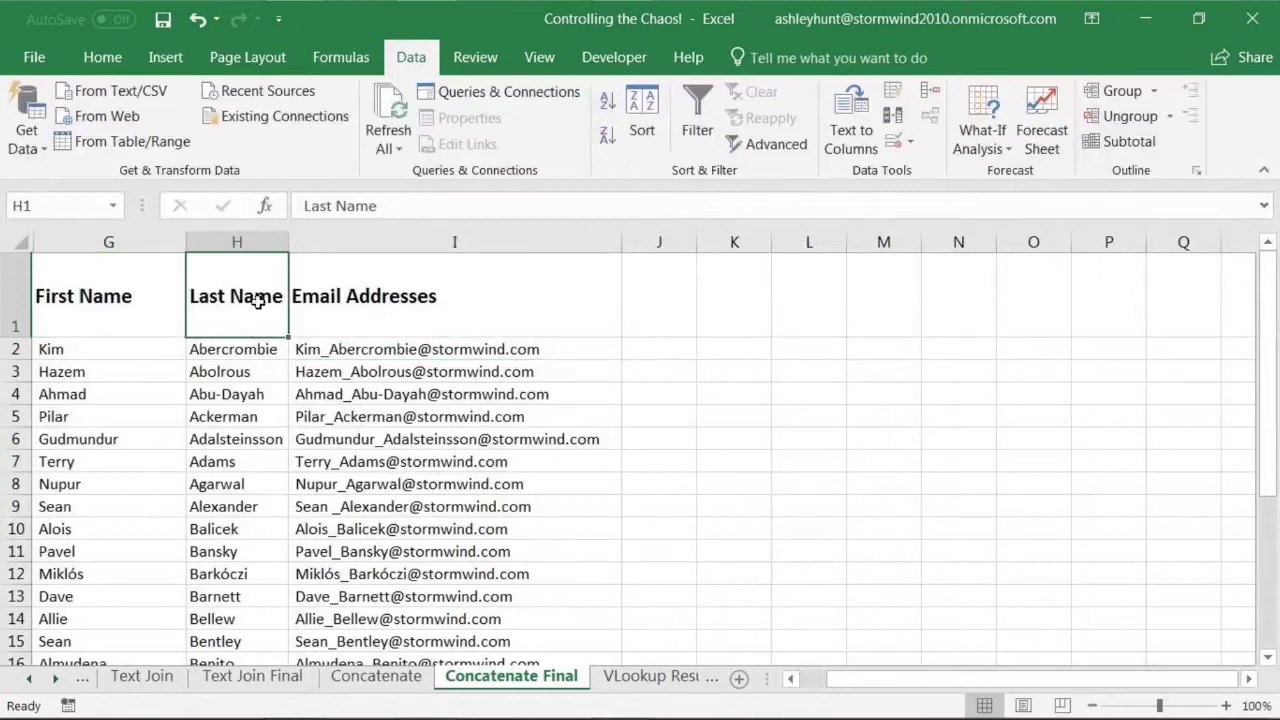
{"action": "left_click", "coordinate": [507, 299]}
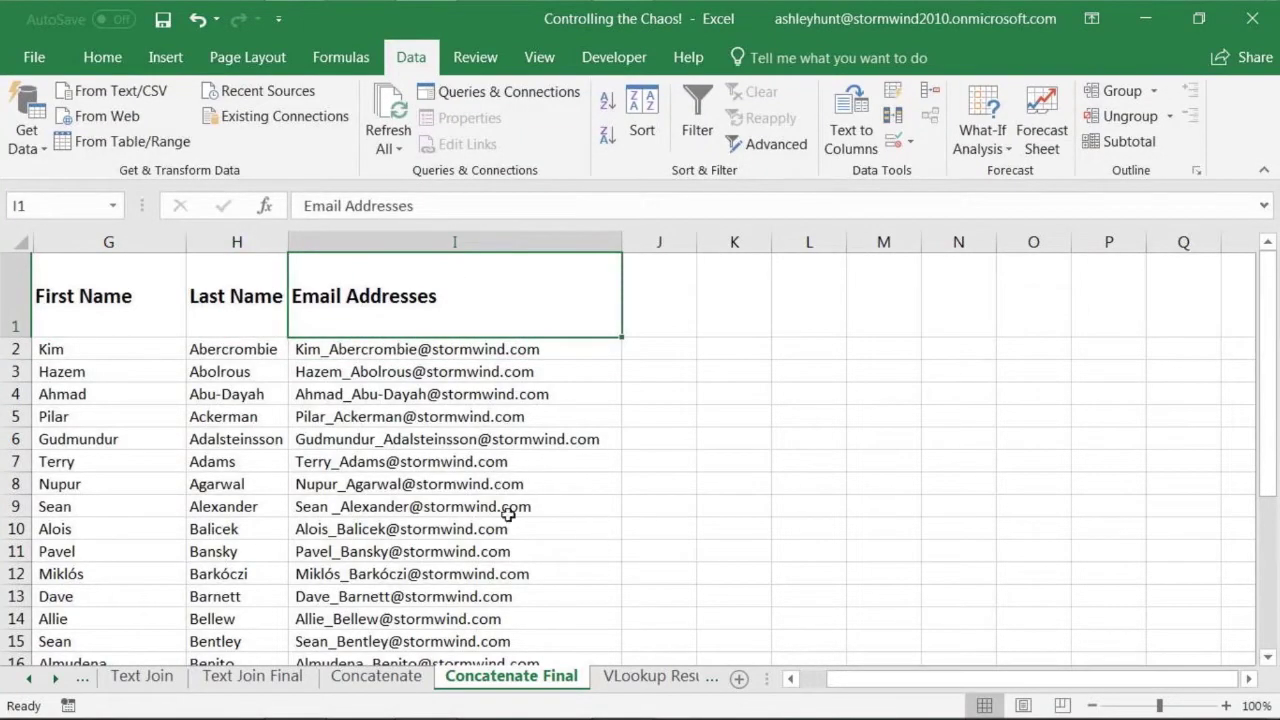
{"action": "left_click", "coordinate": [372, 682]}
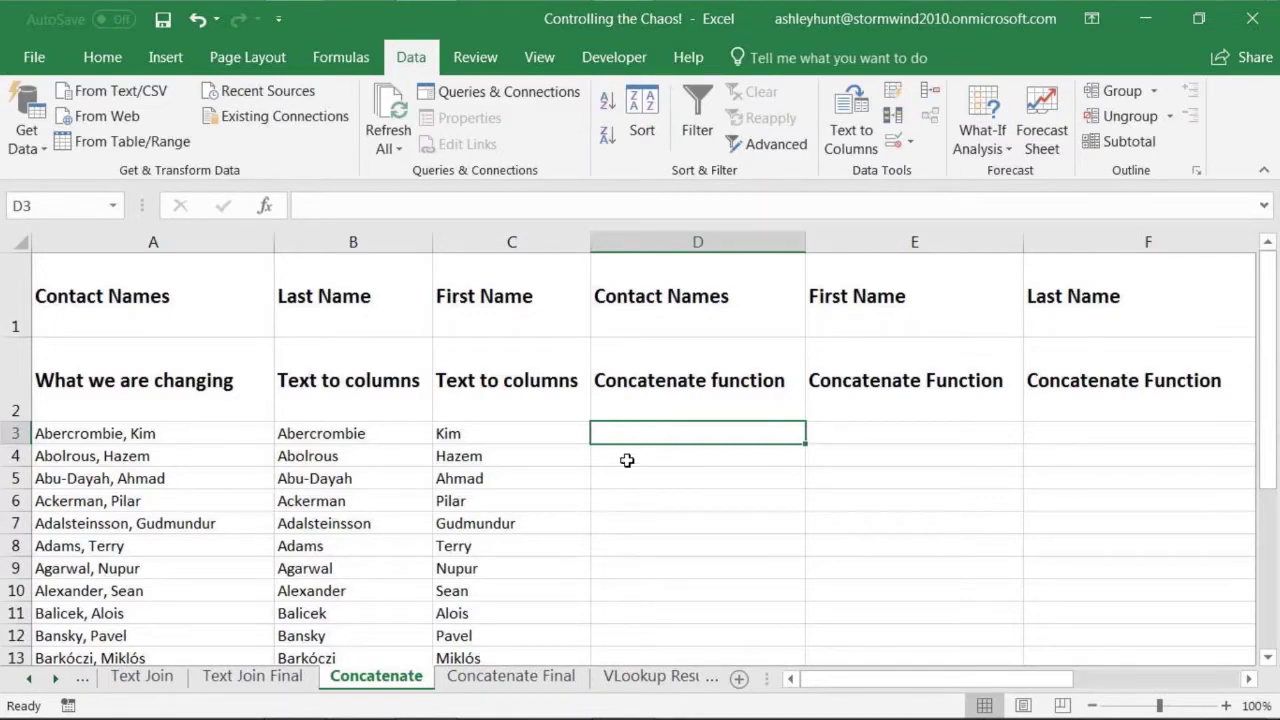
Start a CONCATENATE formula in D3 and set its Text1 argument to the first name in C3 through the Function Arguments dialog
{"action": "type", "text": "="}
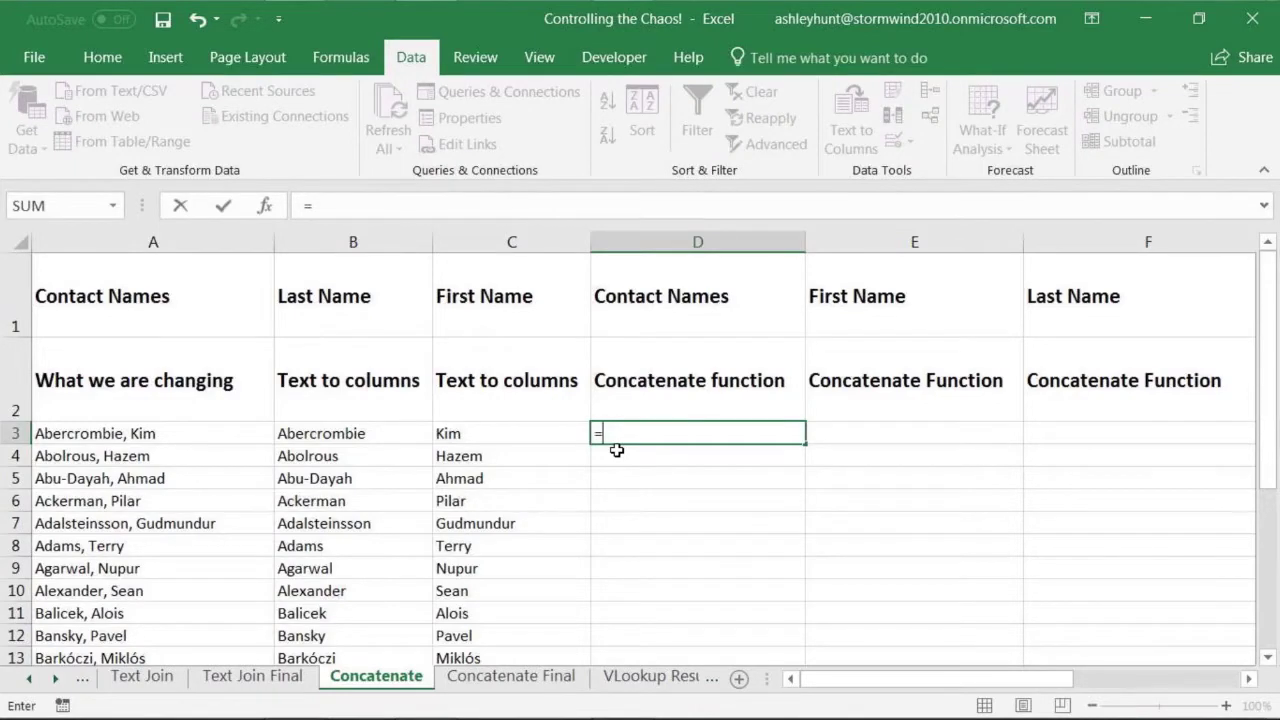
{"action": "type", "text": "con"}
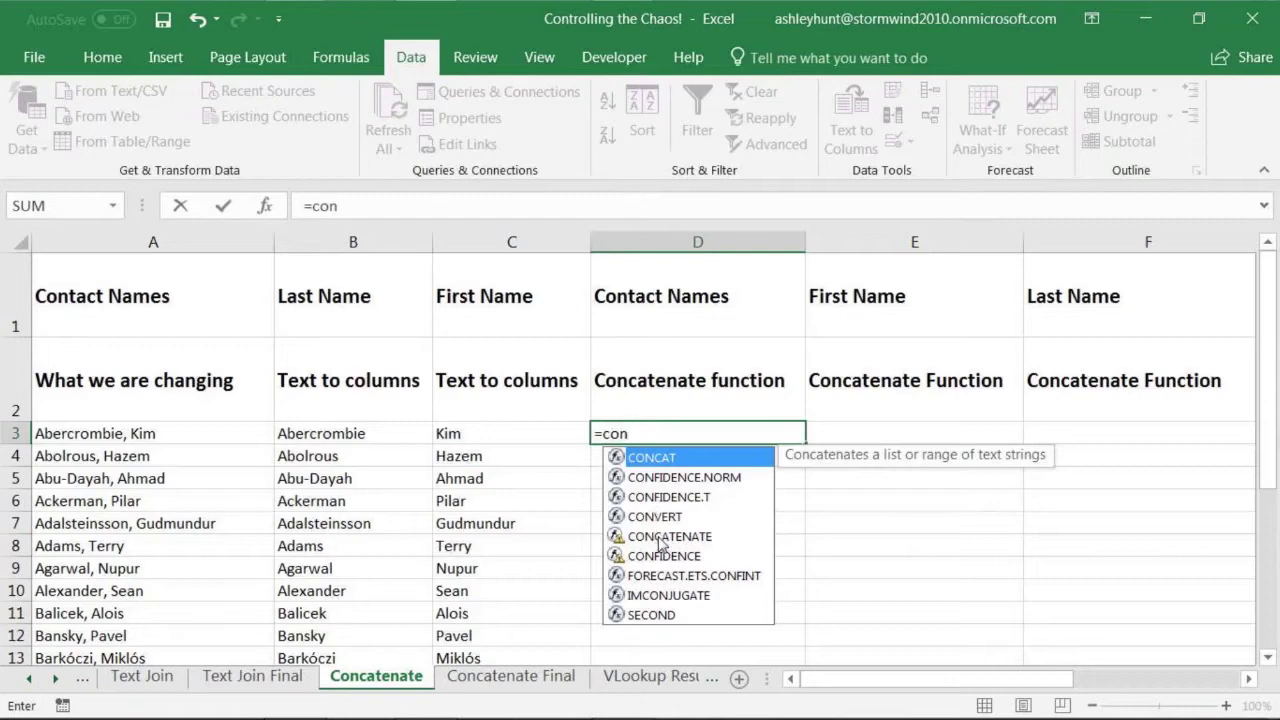
{"action": "double_click", "coordinate": [659, 540]}
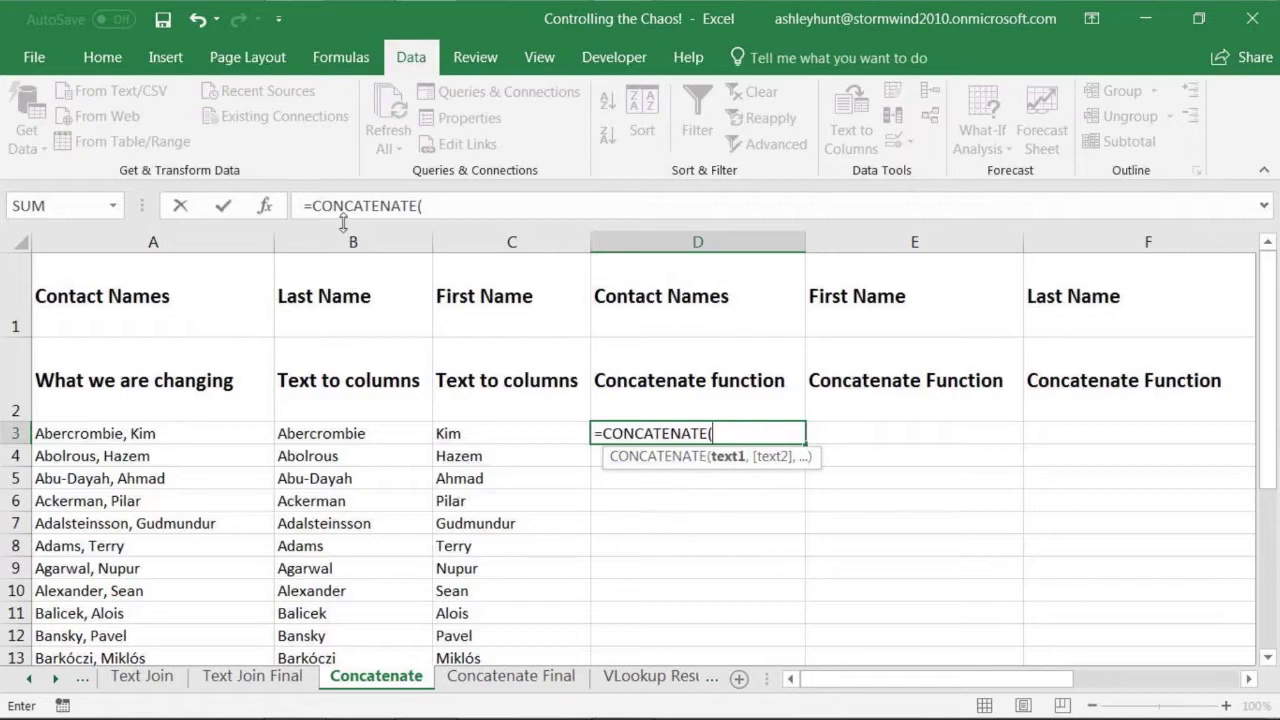
{"action": "left_click", "coordinate": [267, 207]}
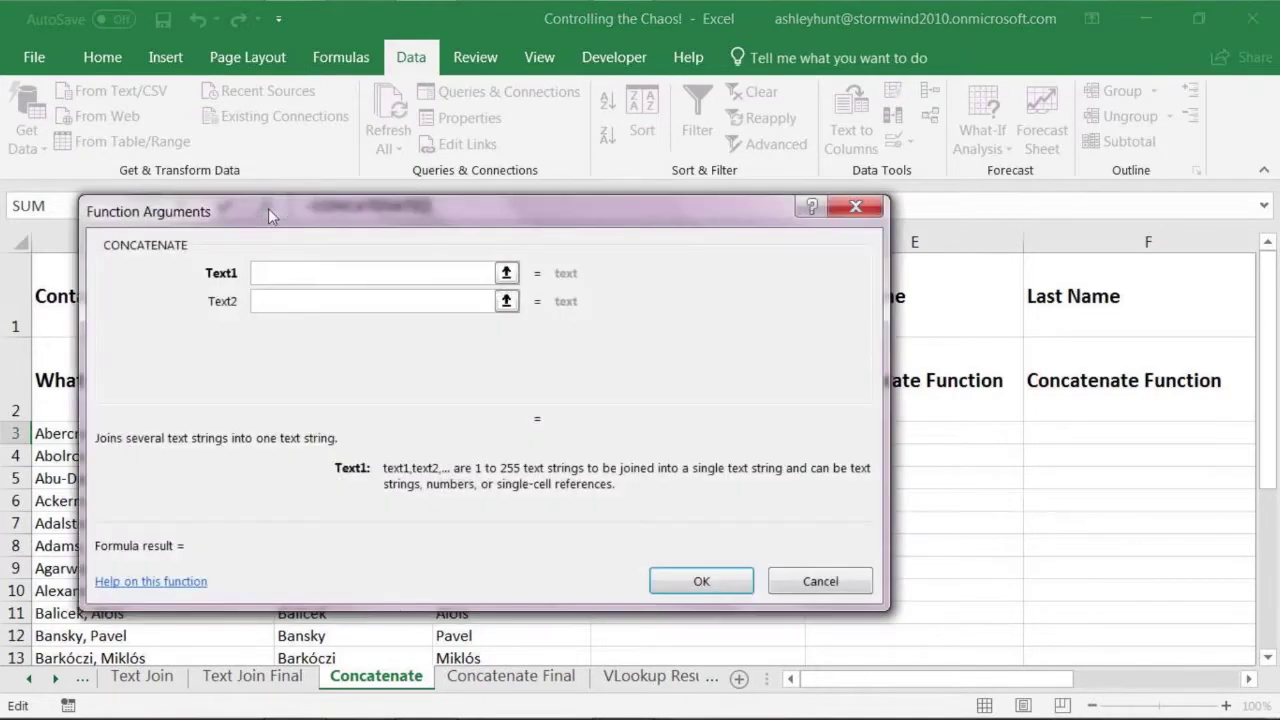
{"action": "left_click_drag", "start_coordinate": [274, 207], "coordinate": [761, 261]}
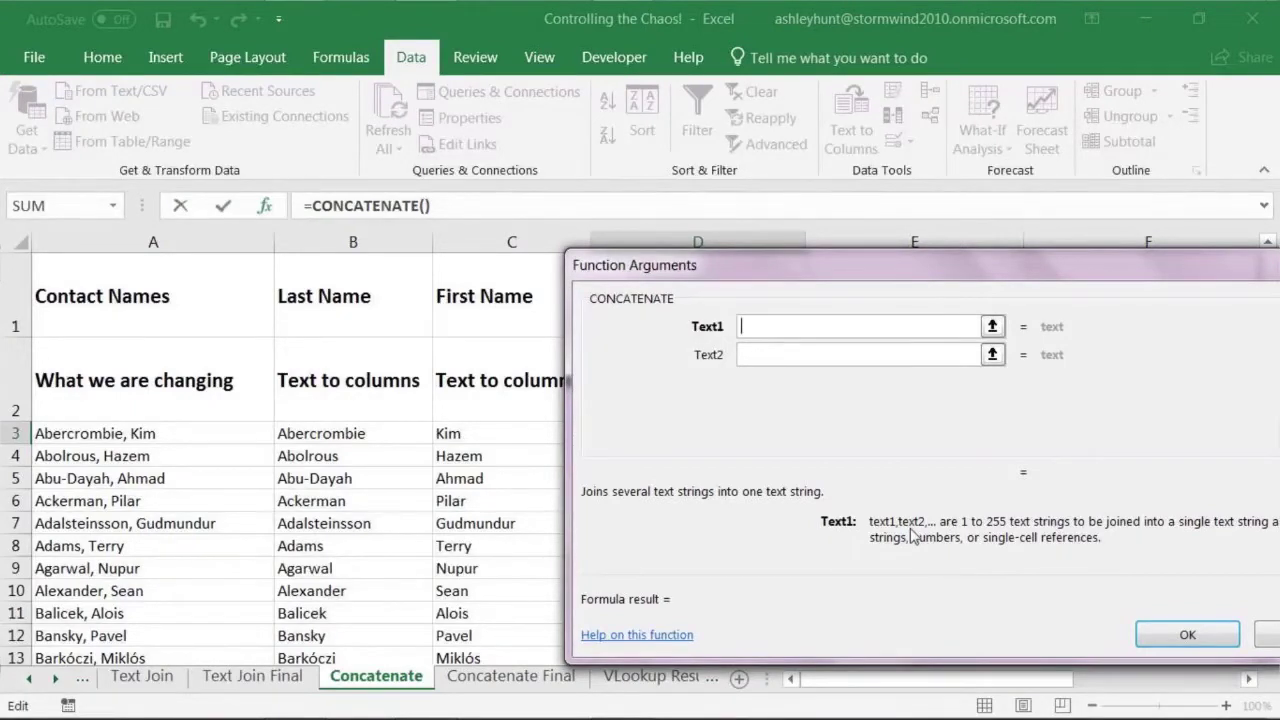
{"action": "left_click_drag", "start_coordinate": [875, 278], "coordinate": [921, 316]}
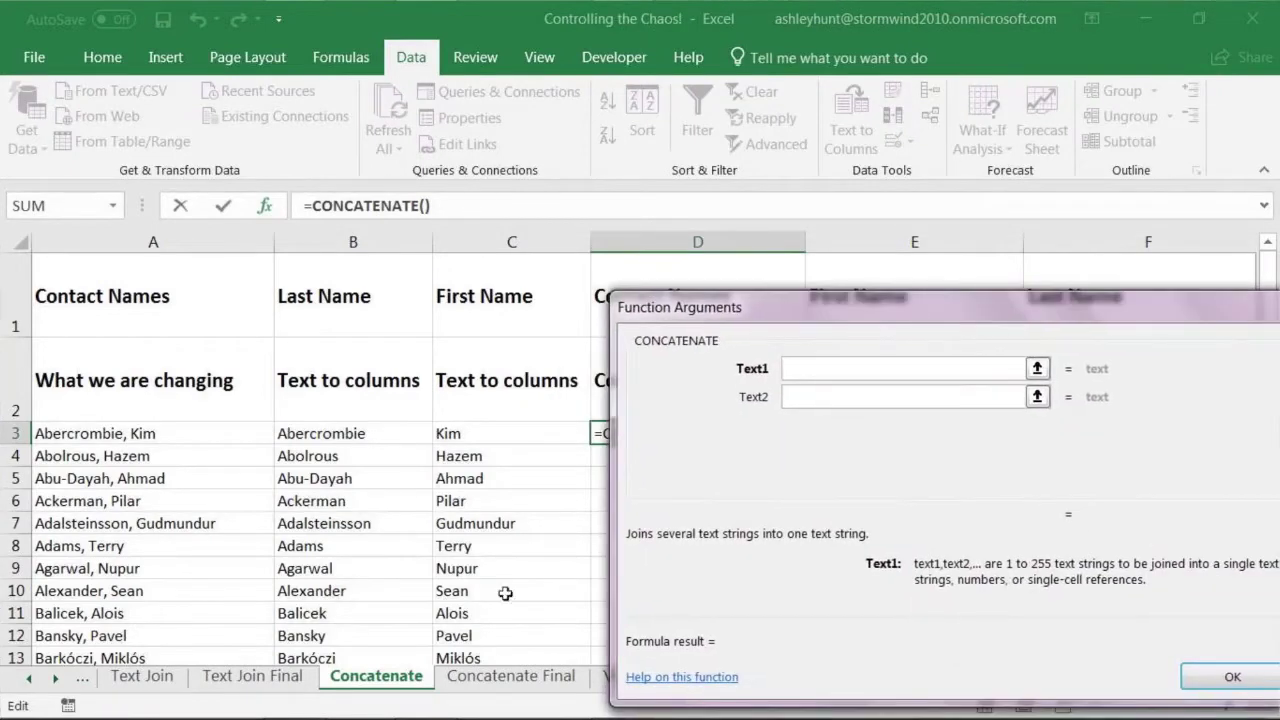
{"action": "left_click", "coordinate": [455, 433]}
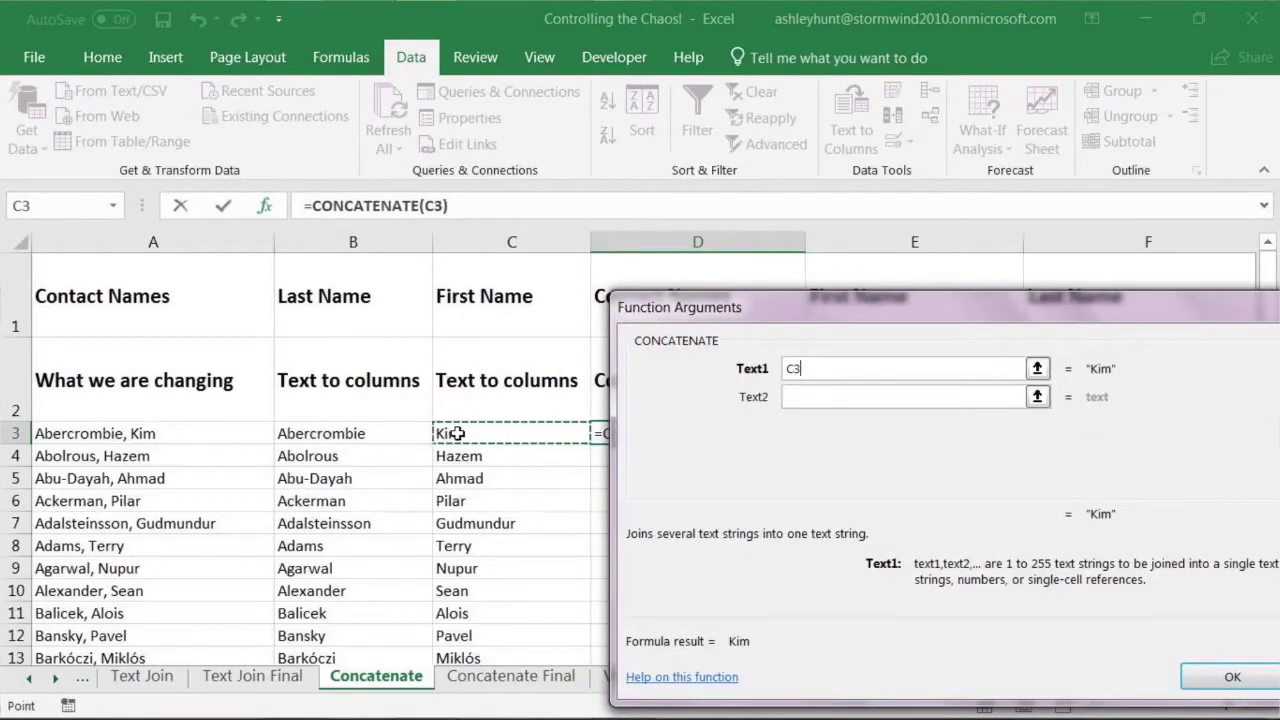
{"action": "key", "text": "Tab"}
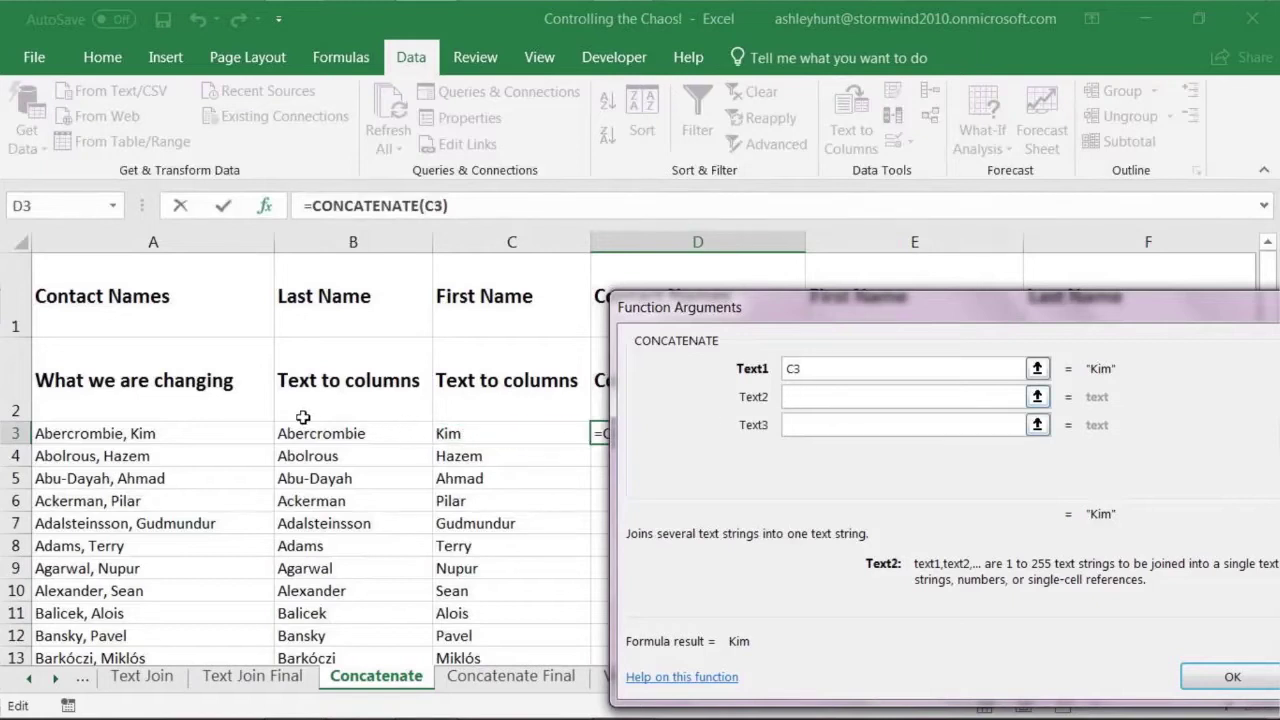
Try the last name in B3 as the Text2 argument and clear that argument again
{"action": "left_click", "coordinate": [314, 433]}
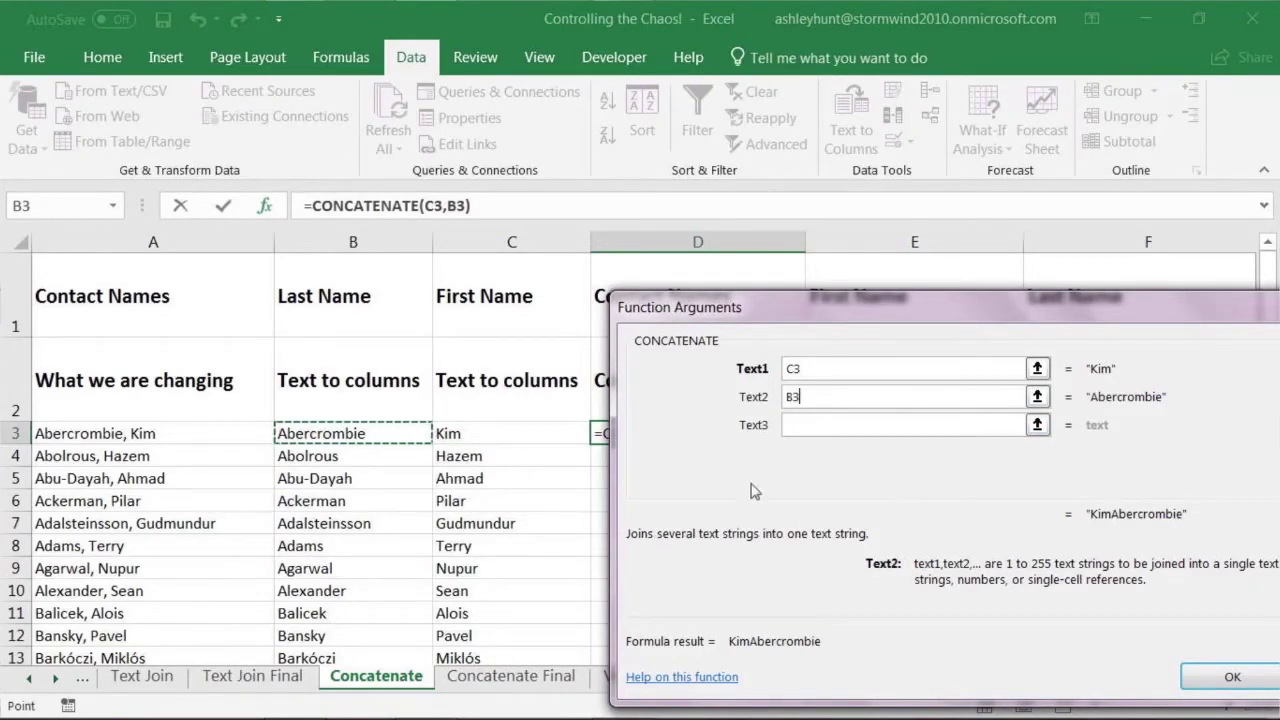
{"action": "left_click_drag", "start_coordinate": [880, 306], "coordinate": [680, 196]}
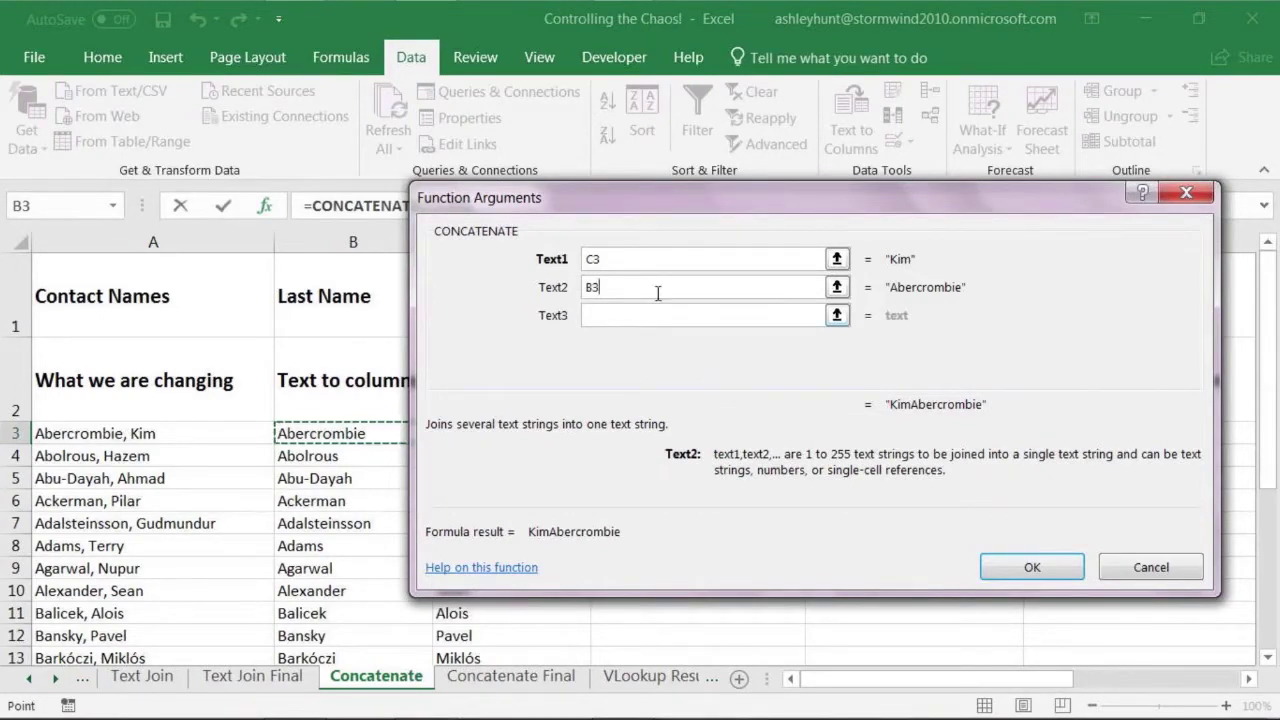
{"action": "key", "text": "BackSpace"}
{"action": "key", "text": "BackSpace"}
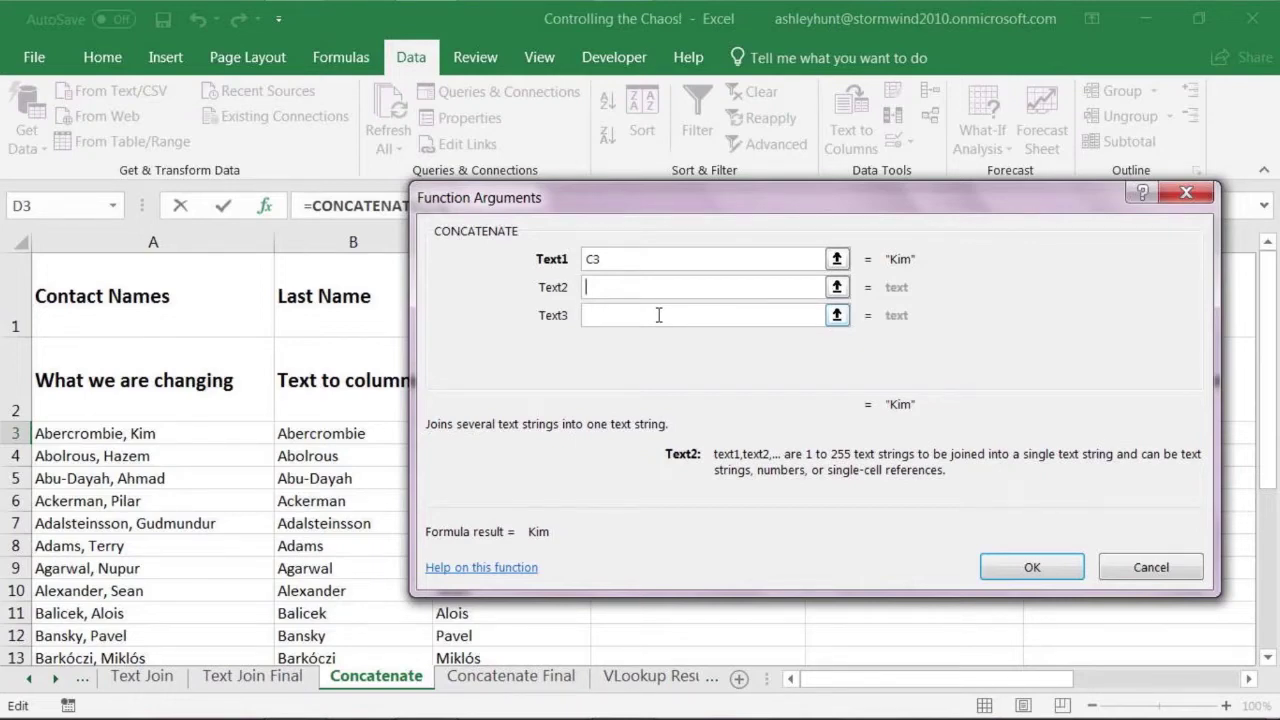
Complete the D3 formula with a quoted space as Text2 and the last name in B3 as Text3, and confirm it
{"action": "type", "text": "\""}
{"action": "type", "text": "\""}
{"action": "left_click", "coordinate": [620, 316]}
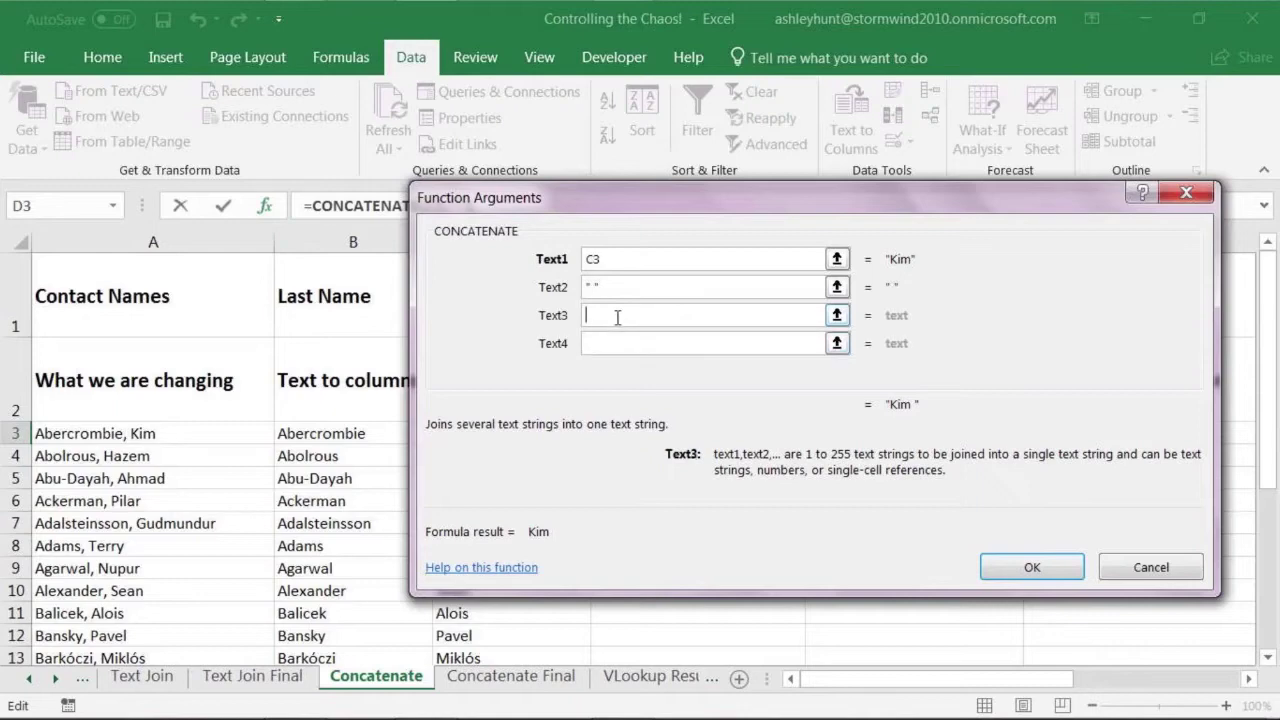
{"action": "left_click", "coordinate": [291, 434]}
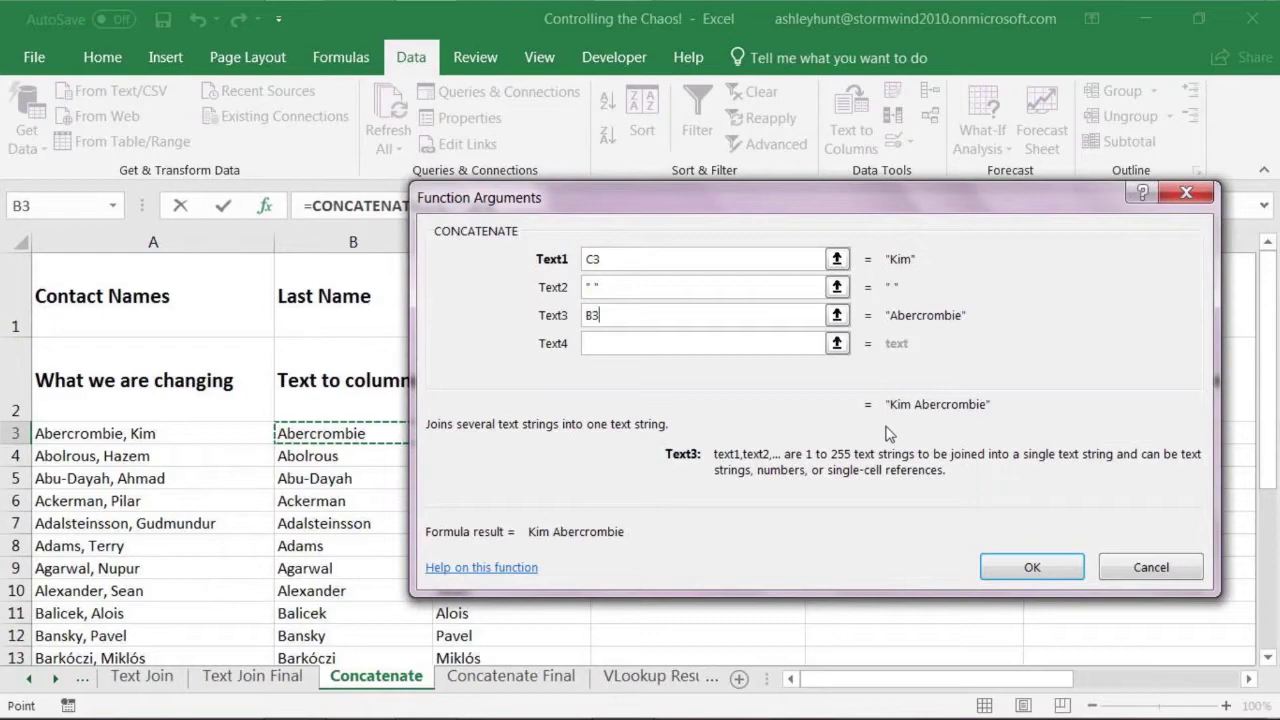
{"action": "left_click", "coordinate": [594, 286]}
{"action": "key", "text": "BackSpace"}
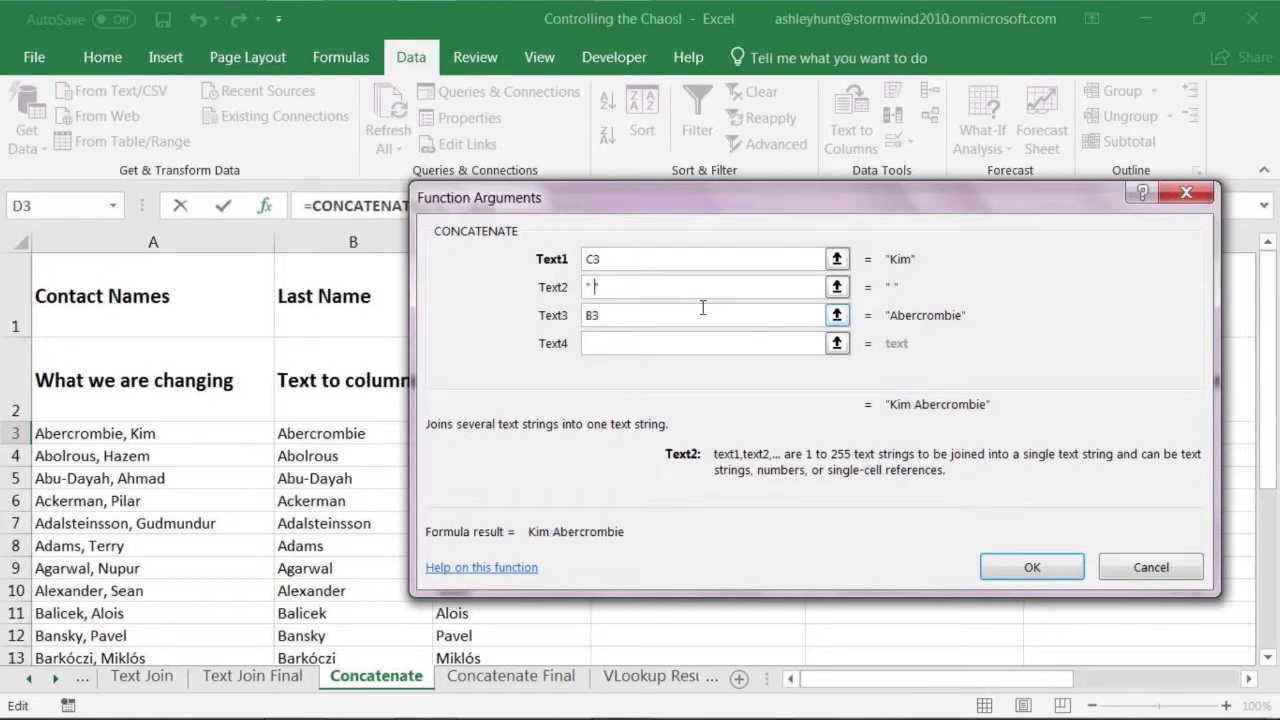
{"action": "left_click", "coordinate": [995, 560]}
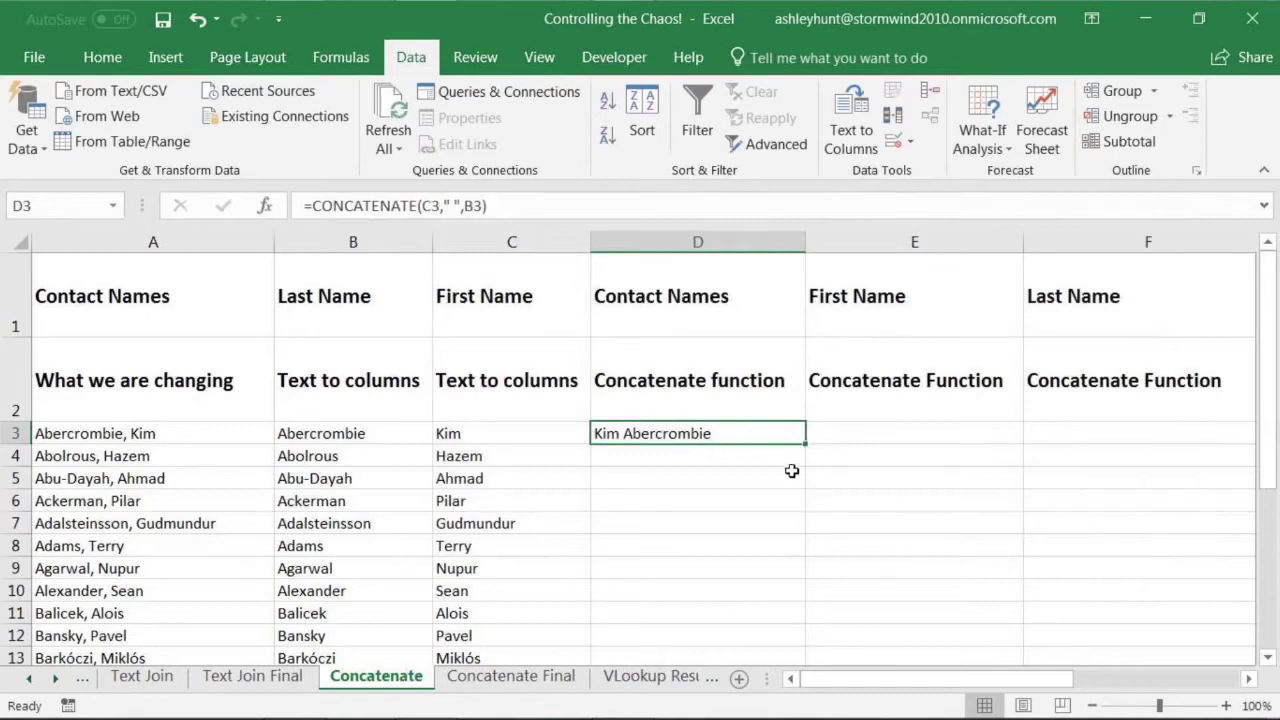
Fill the D3 contact name formula down the column through row 29 and reselect D3
{"action": "left_click_drag", "start_coordinate": [807, 441], "coordinate": [797, 637]}
{"action": "scroll", "coordinate": [792, 474], "scroll_direction": "up", "scroll_amount": 3}
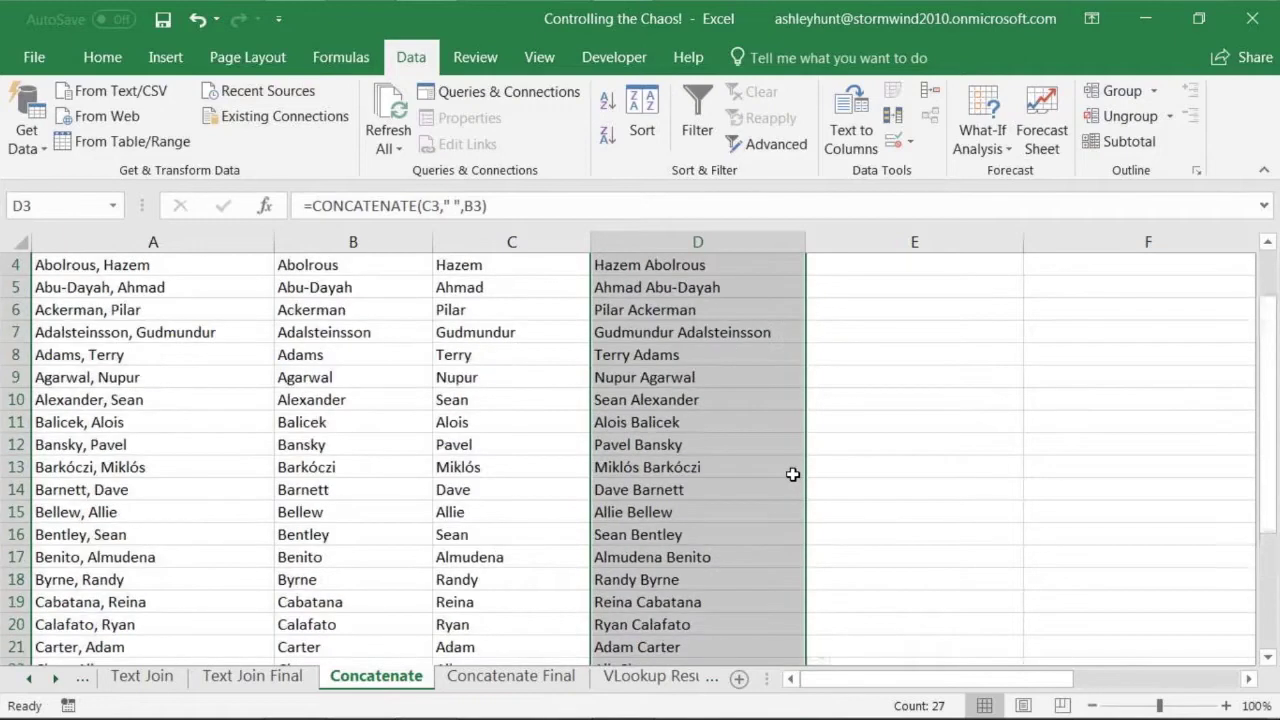
{"action": "scroll", "coordinate": [792, 474], "scroll_direction": "up", "scroll_amount": 2}
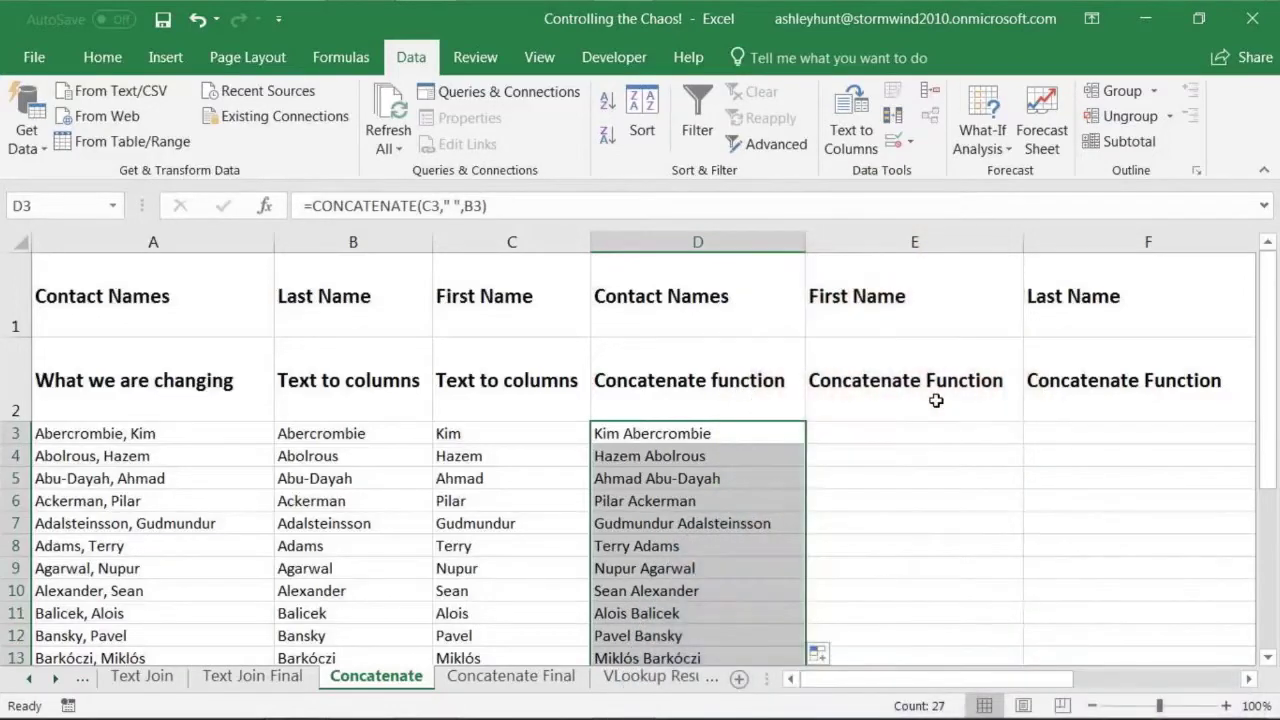
{"action": "left_click", "coordinate": [735, 435]}
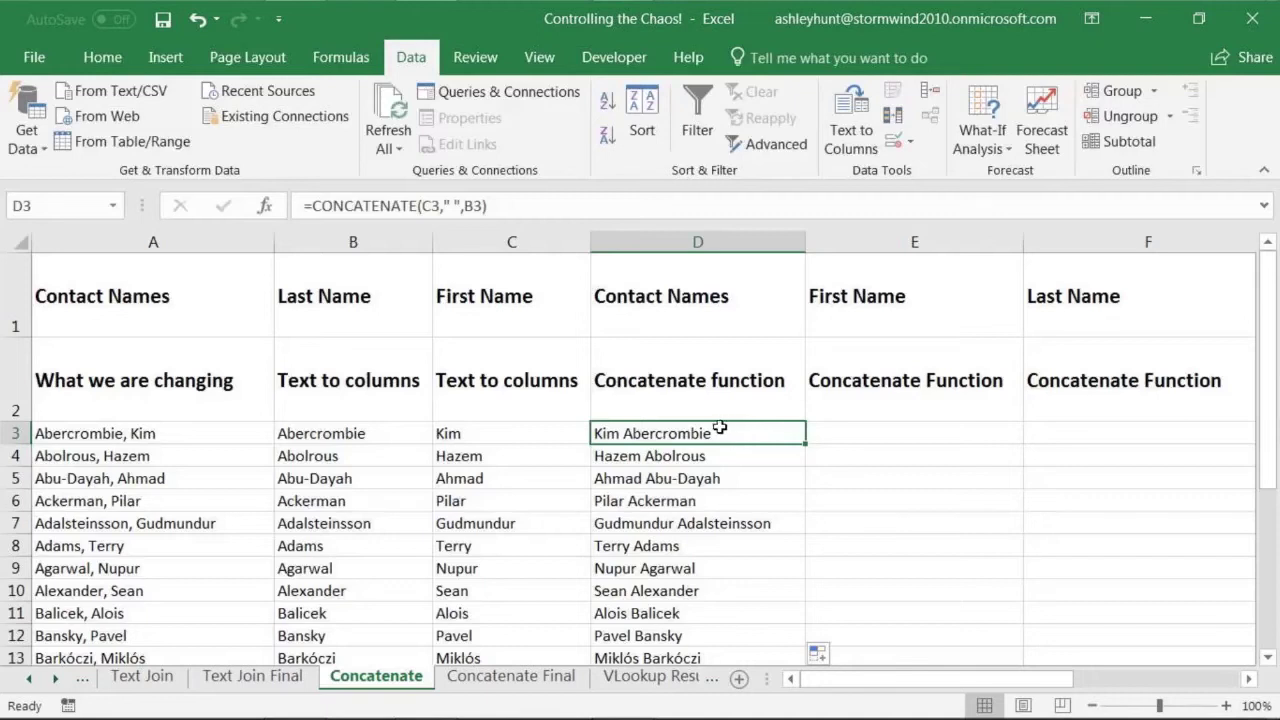
Start a CONCATENATE formula in E3 and place its Function Arguments dialog so the row 3 names stay visible
{"action": "left_click", "coordinate": [840, 424]}
{"action": "left_click", "coordinate": [1058, 435]}
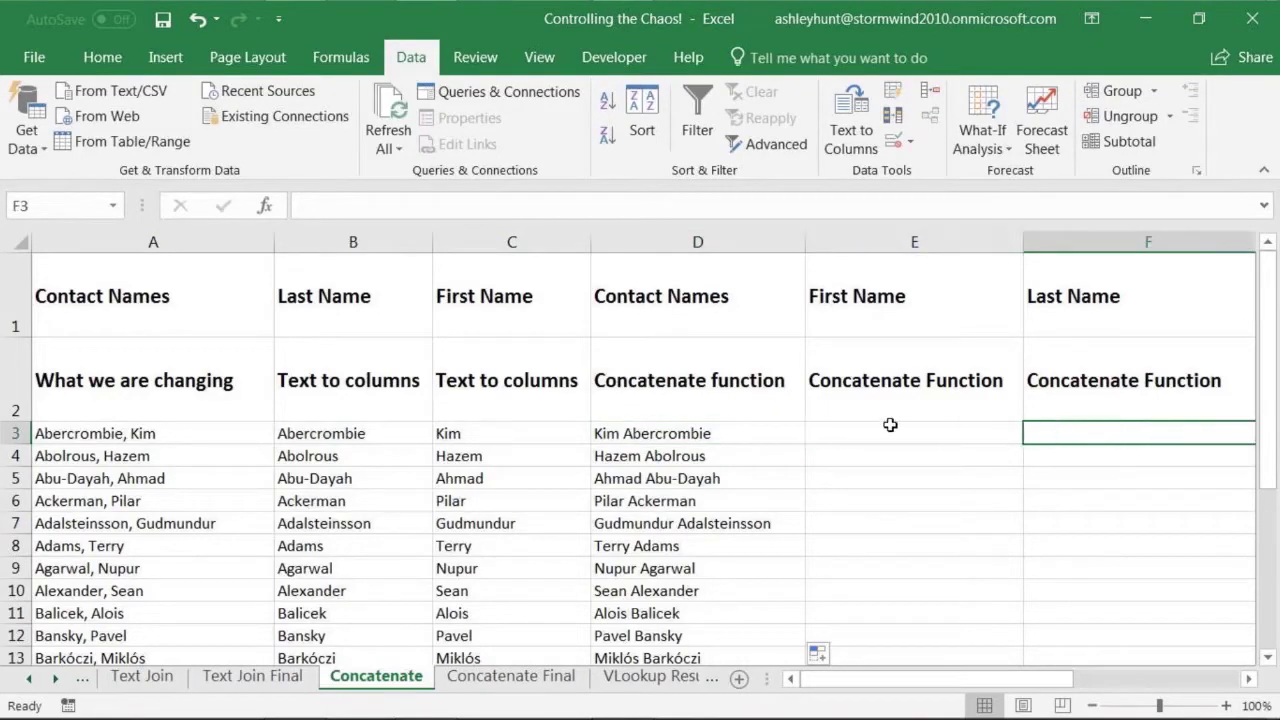
{"action": "left_click", "coordinate": [866, 428]}
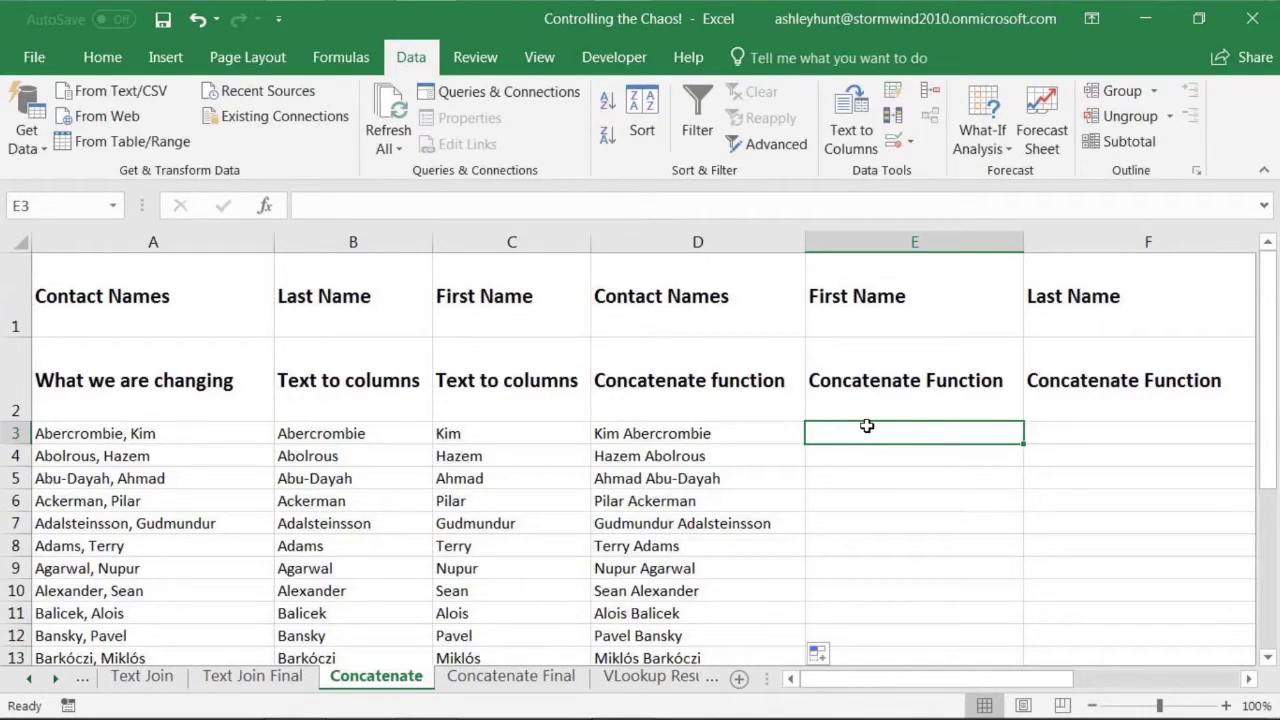
{"action": "type", "text": "="}
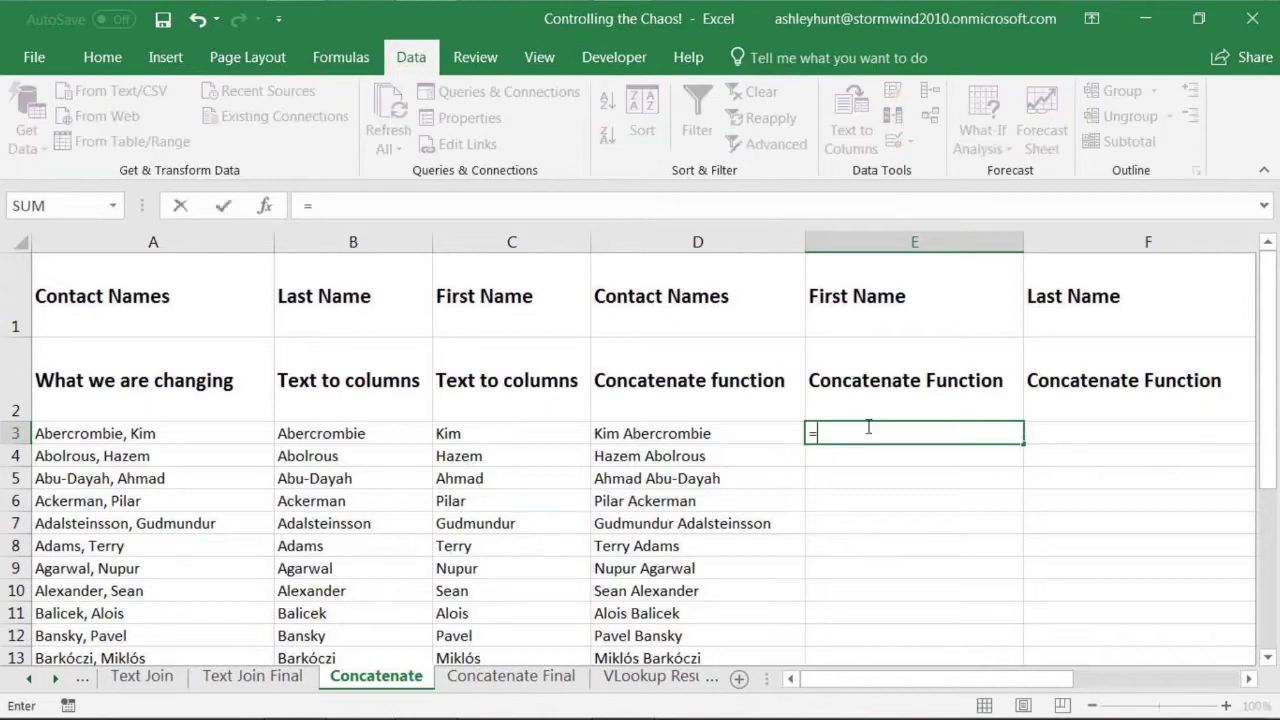
{"action": "type", "text": "con"}
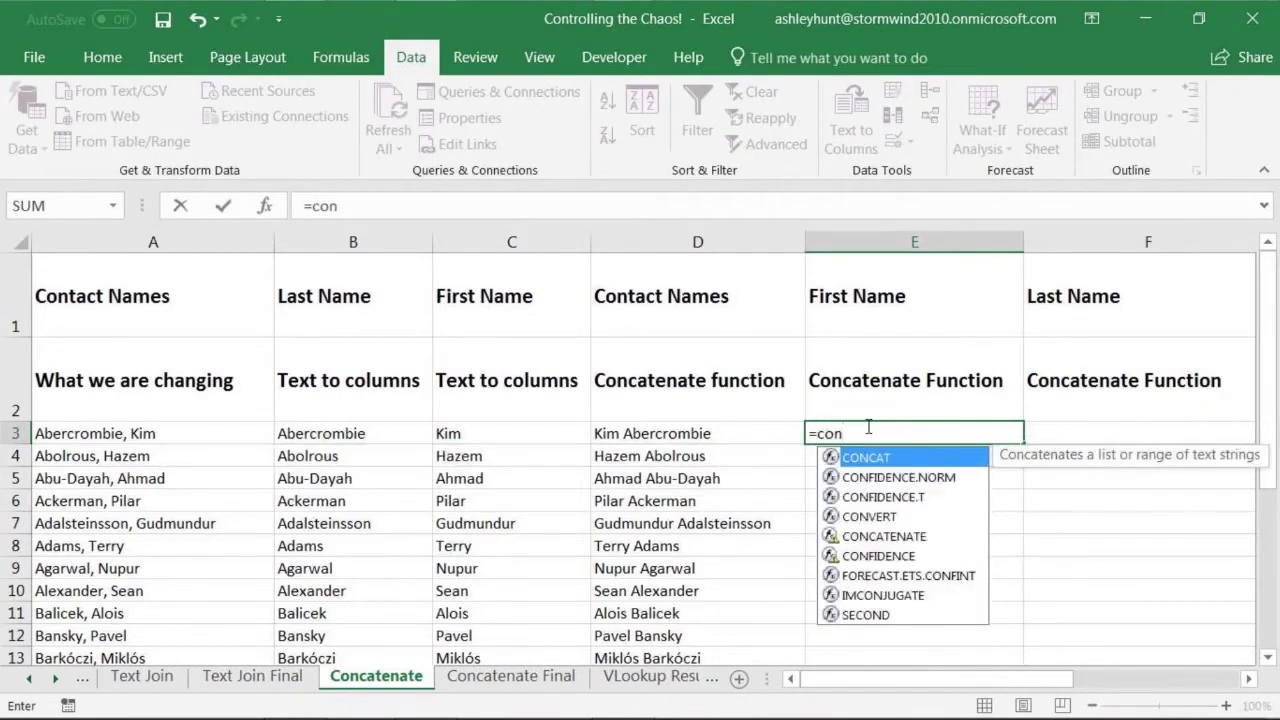
{"action": "double_click", "coordinate": [900, 537]}
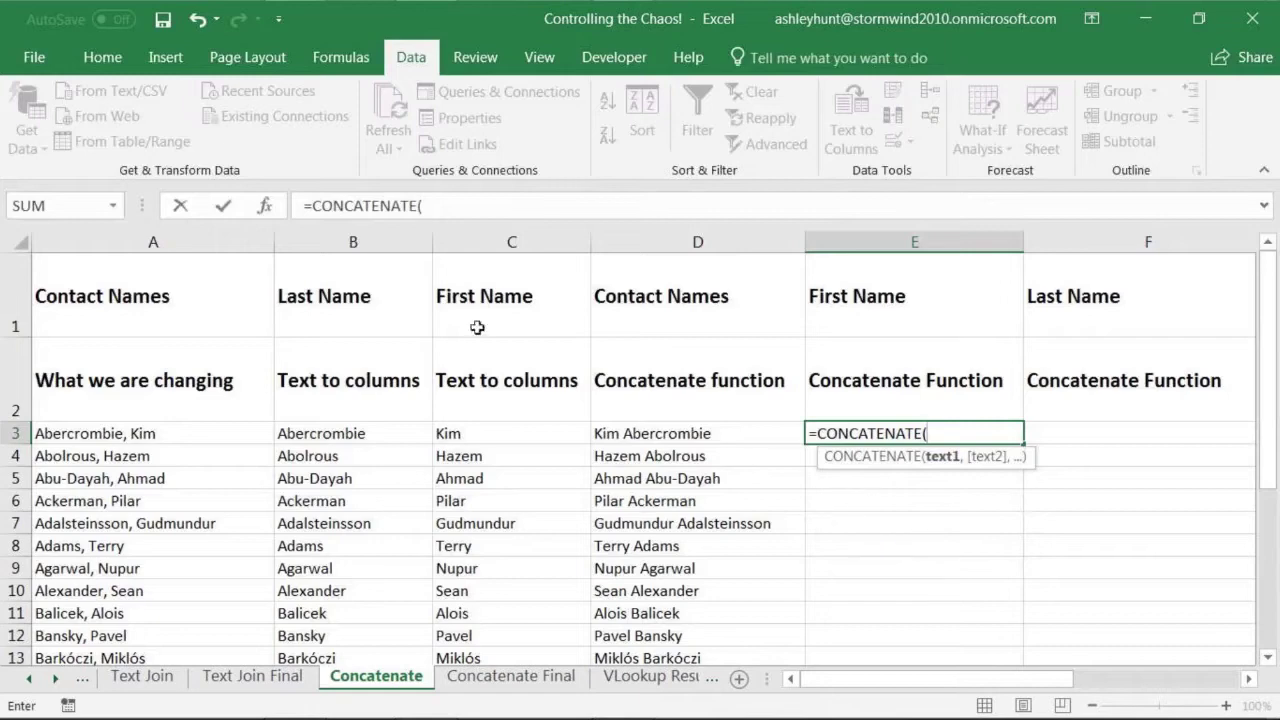
{"action": "left_click", "coordinate": [265, 206]}
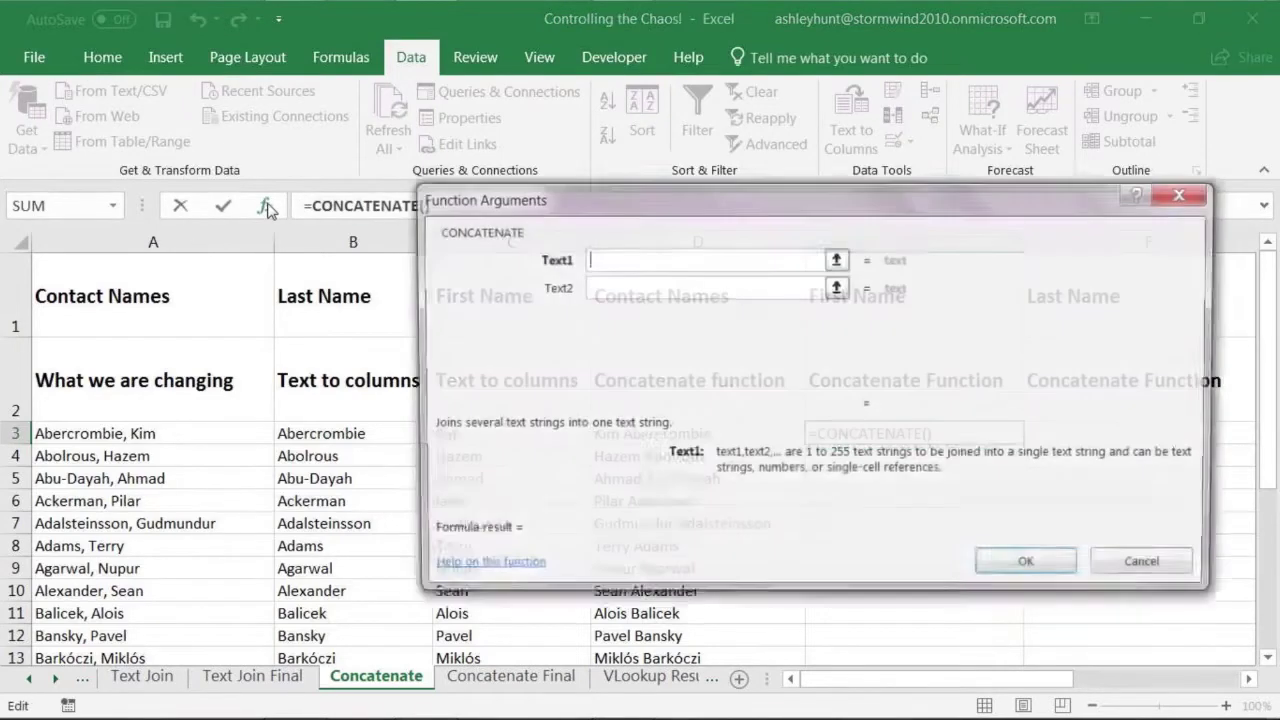
{"action": "left_click_drag", "start_coordinate": [735, 194], "coordinate": [1058, 314]}
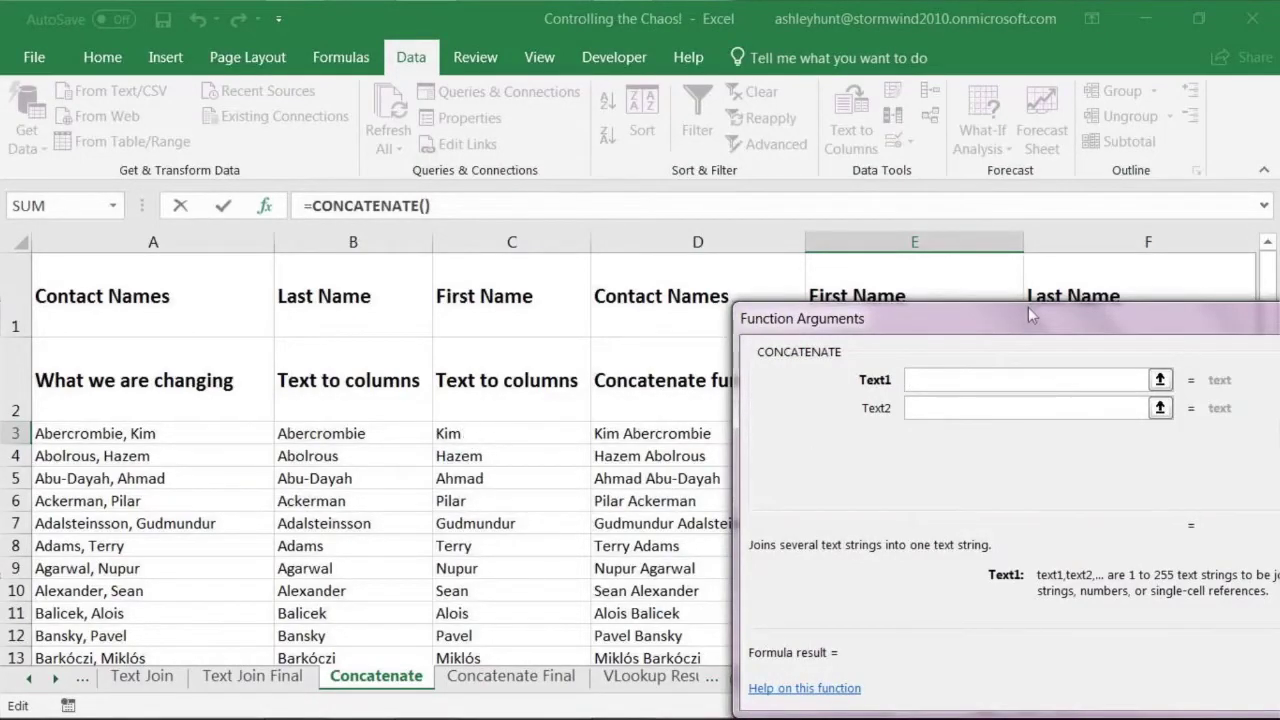
{"action": "left_click_drag", "start_coordinate": [1028, 318], "coordinate": [1065, 560]}
{"action": "left_click_drag", "start_coordinate": [1043, 543], "coordinate": [916, 414]}
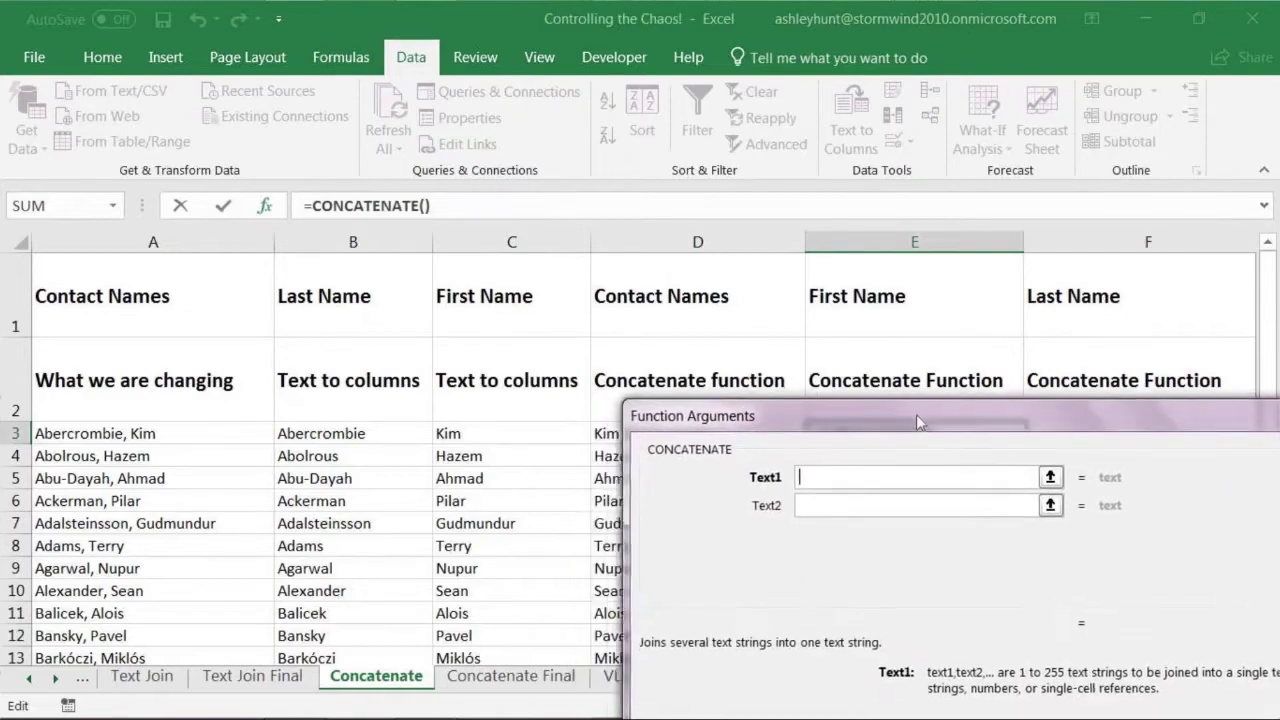
Compare C3 and D3 as the Text1 argument, settle on the first name in C3, and confirm the E3 formula
{"action": "left_click", "coordinate": [500, 431]}
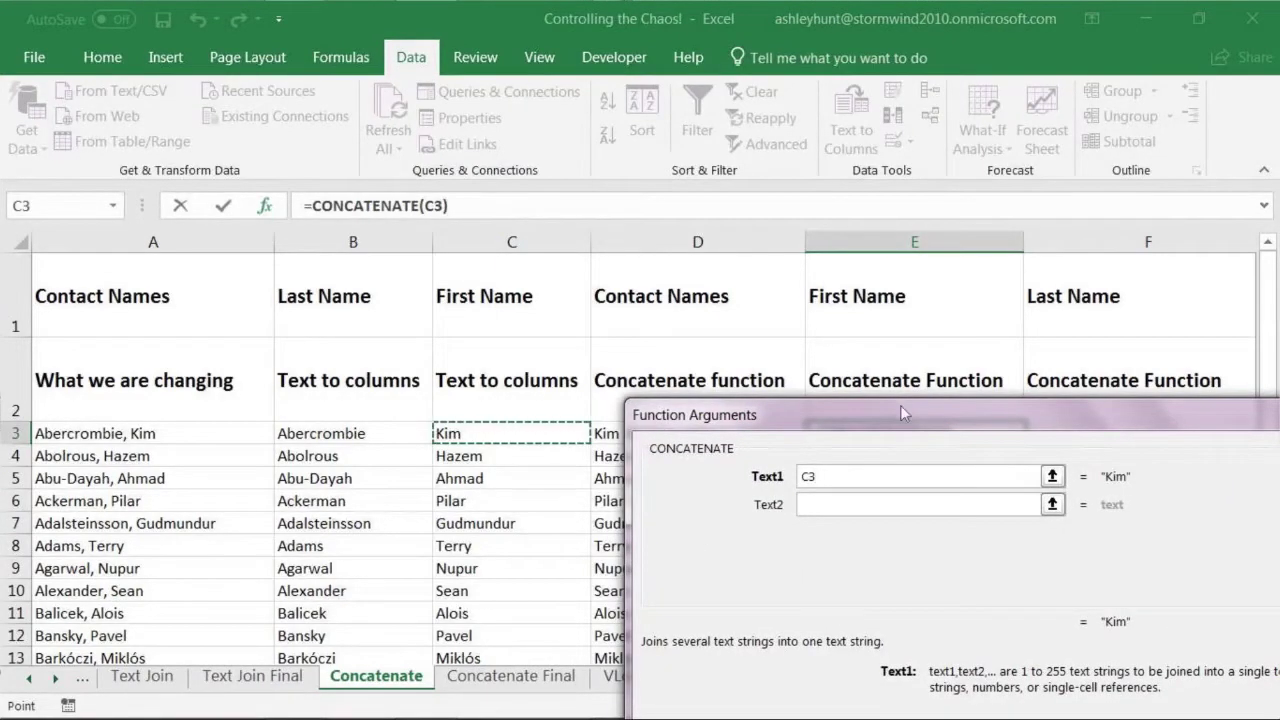
{"action": "left_click_drag", "start_coordinate": [900, 405], "coordinate": [916, 437]}
{"action": "left_click", "coordinate": [665, 432]}
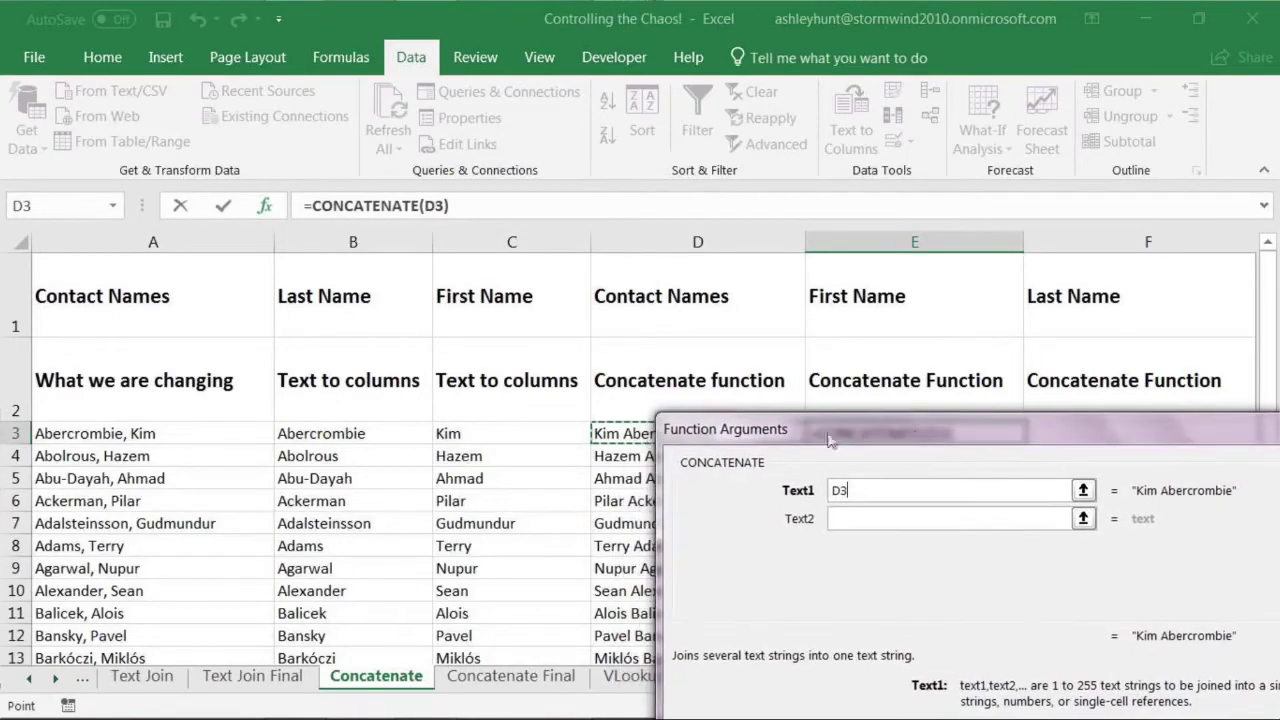
{"action": "left_click", "coordinate": [518, 433]}
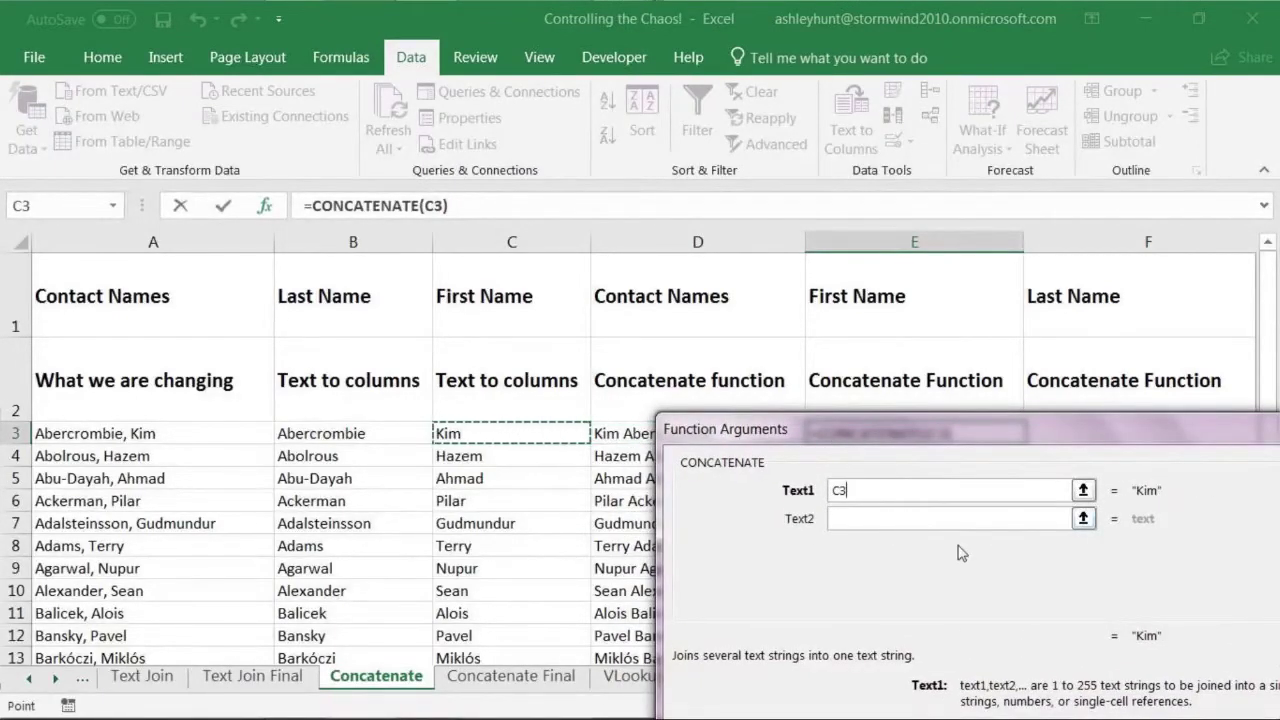
{"action": "left_click_drag", "start_coordinate": [976, 432], "coordinate": [506, 491]}
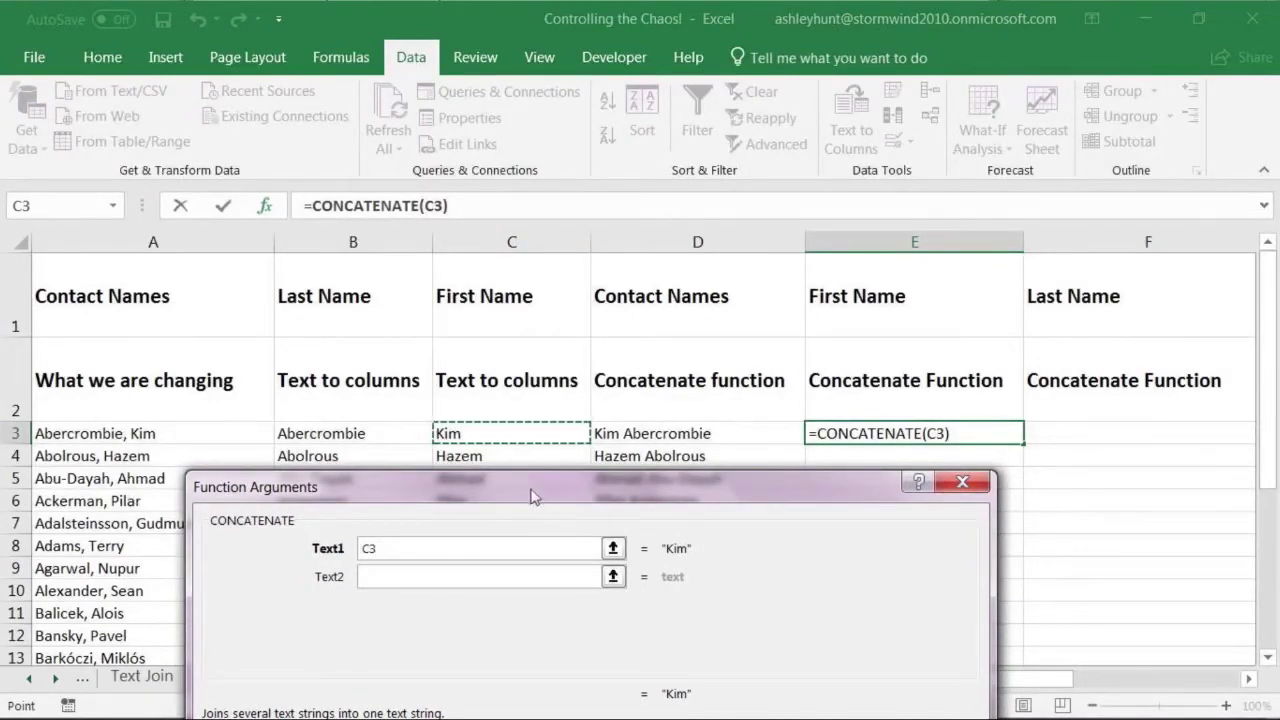
{"action": "left_click", "coordinate": [662, 431]}
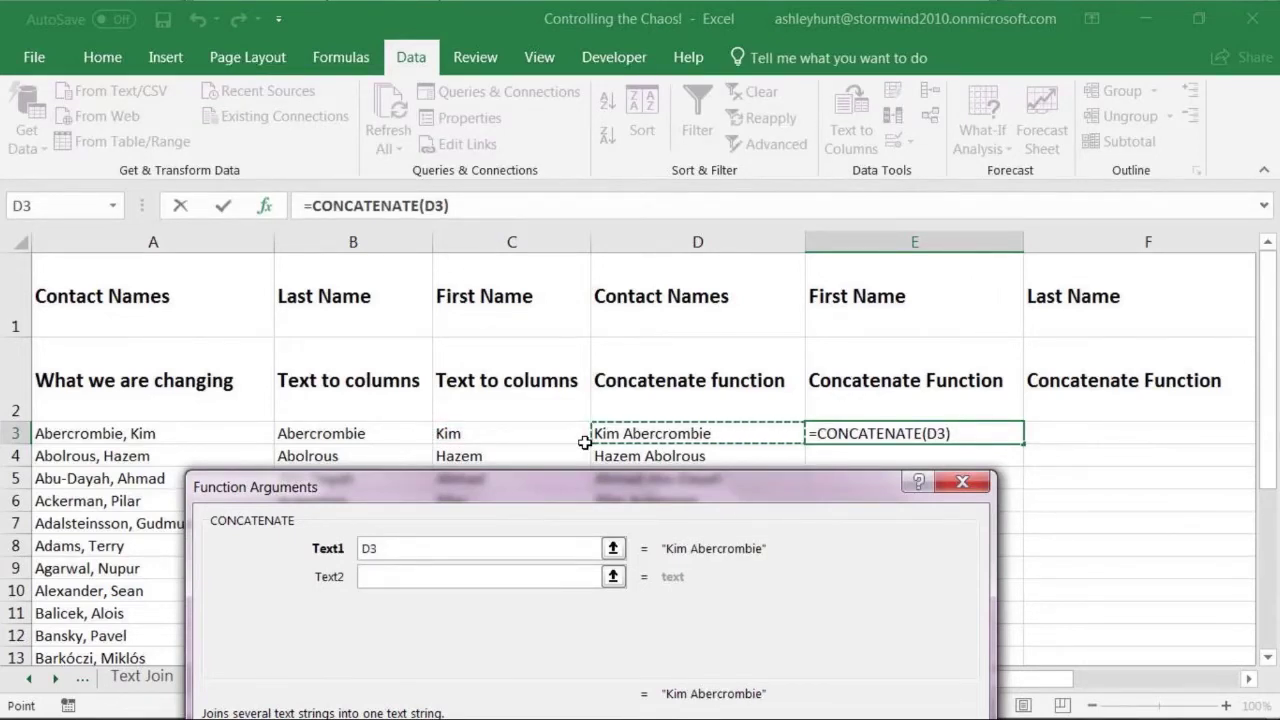
{"action": "left_click", "coordinate": [458, 432]}
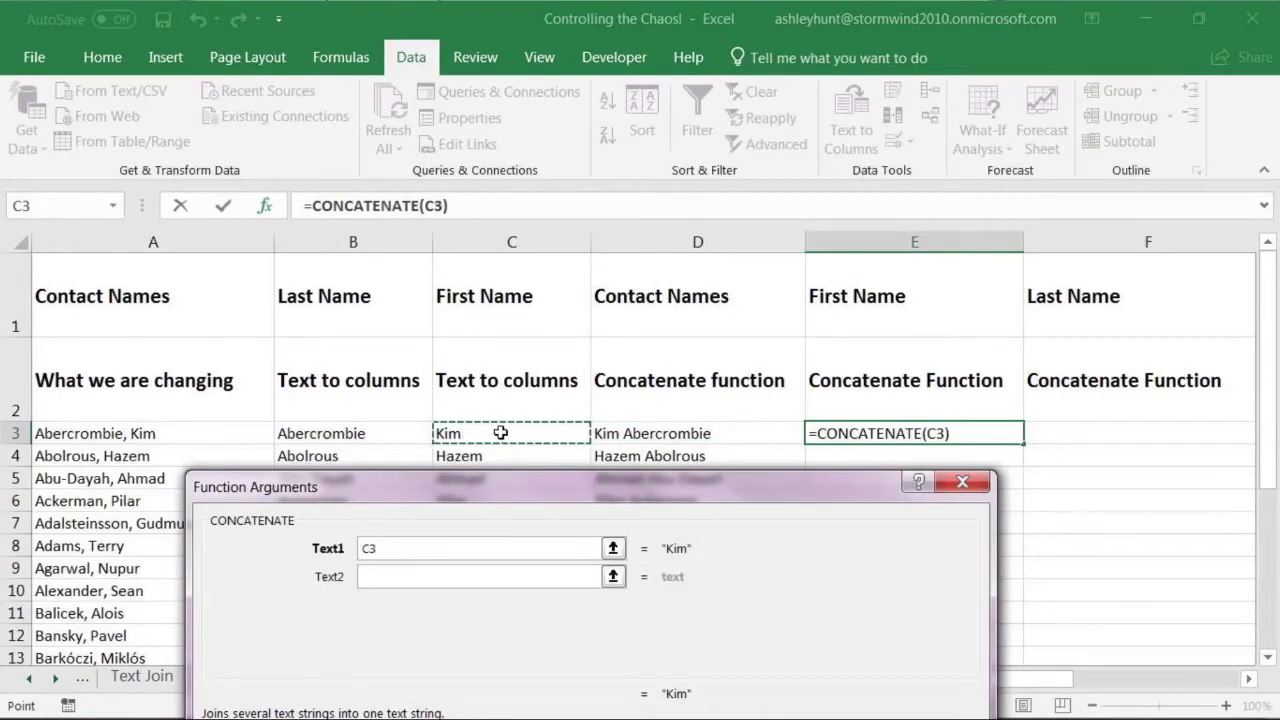
{"action": "left_click", "coordinate": [786, 648]}
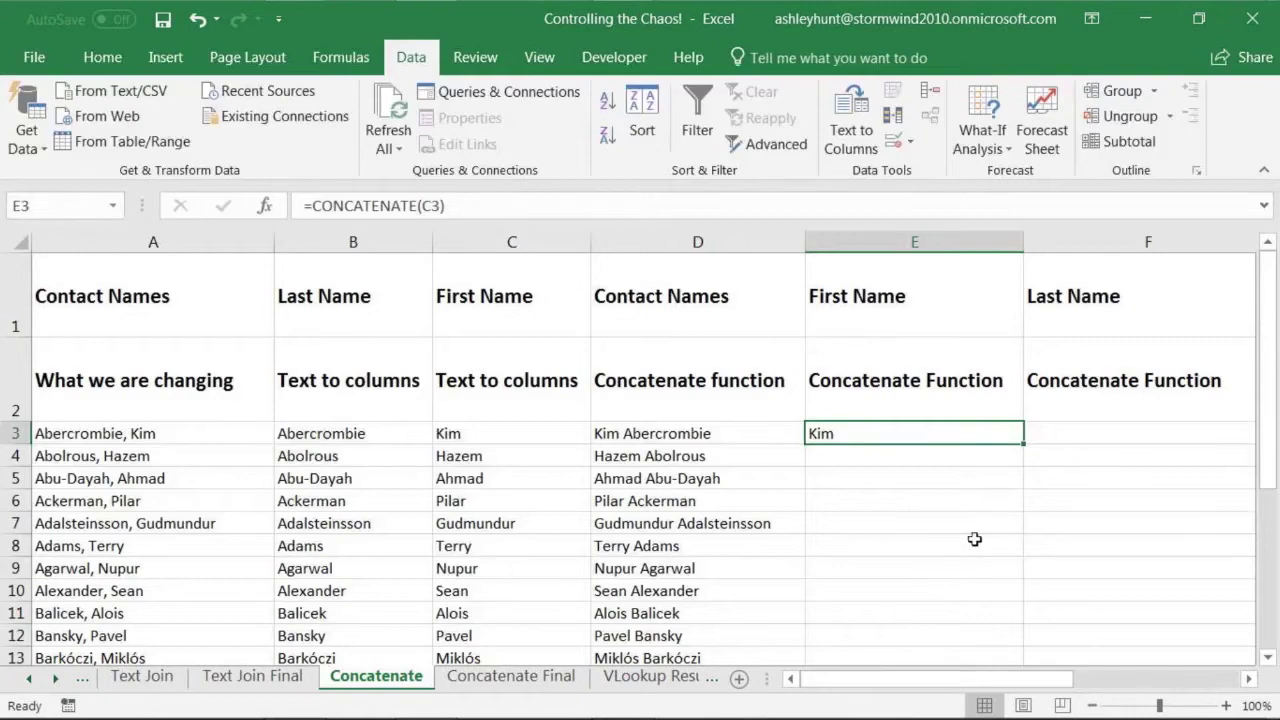
Fill the E3 first name formula down the column through row 29
{"action": "left_click_drag", "start_coordinate": [1022, 434], "coordinate": [1019, 642]}
{"action": "left_click_drag", "start_coordinate": [877, 684], "coordinate": [938, 688]}
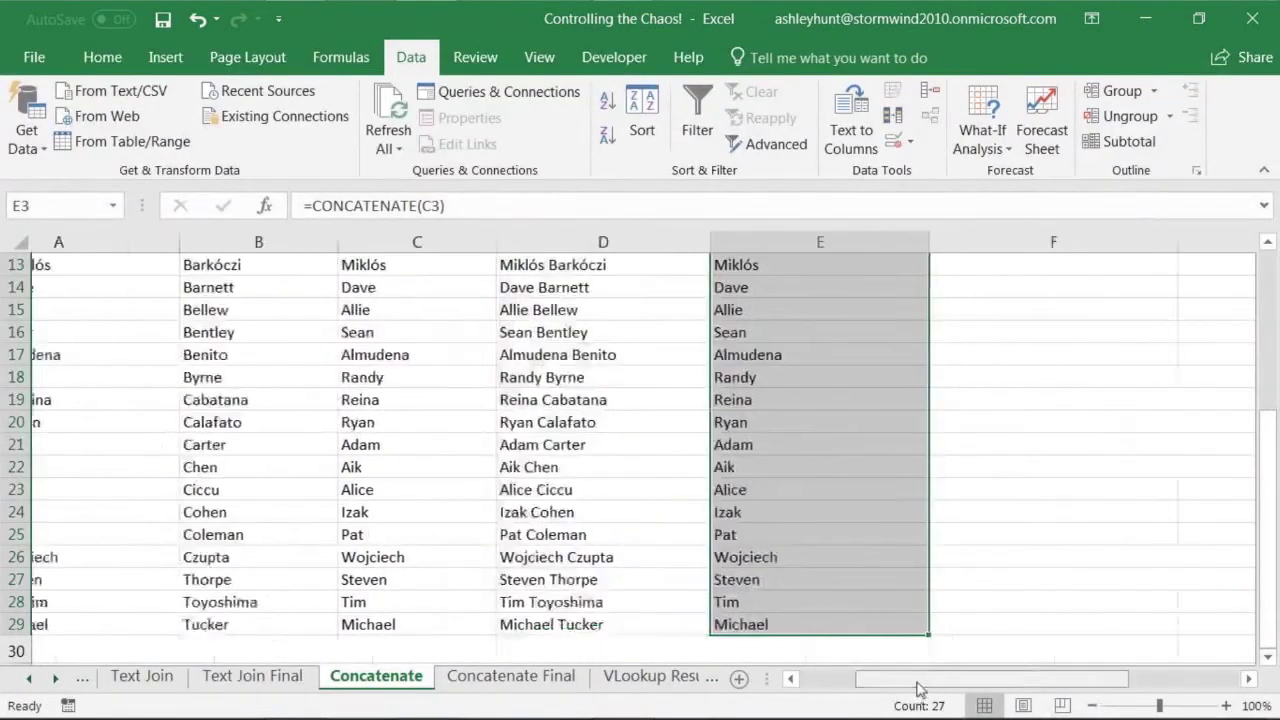
{"action": "scroll", "coordinate": [309, 471], "scroll_direction": "up", "scroll_amount": 4}
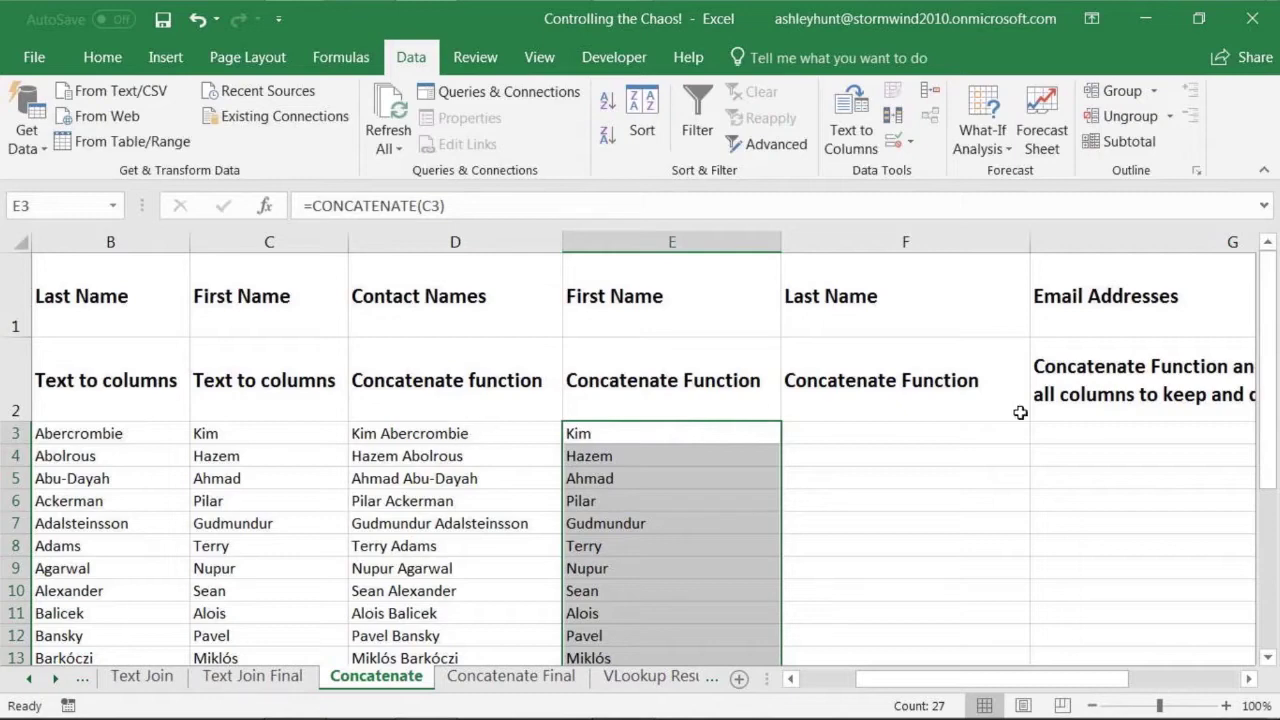
Start a CONCATENATE formula in G3 under Email Addresses and open its Function Arguments dialog
{"action": "left_click_drag", "start_coordinate": [1020, 683], "coordinate": [1128, 683]}
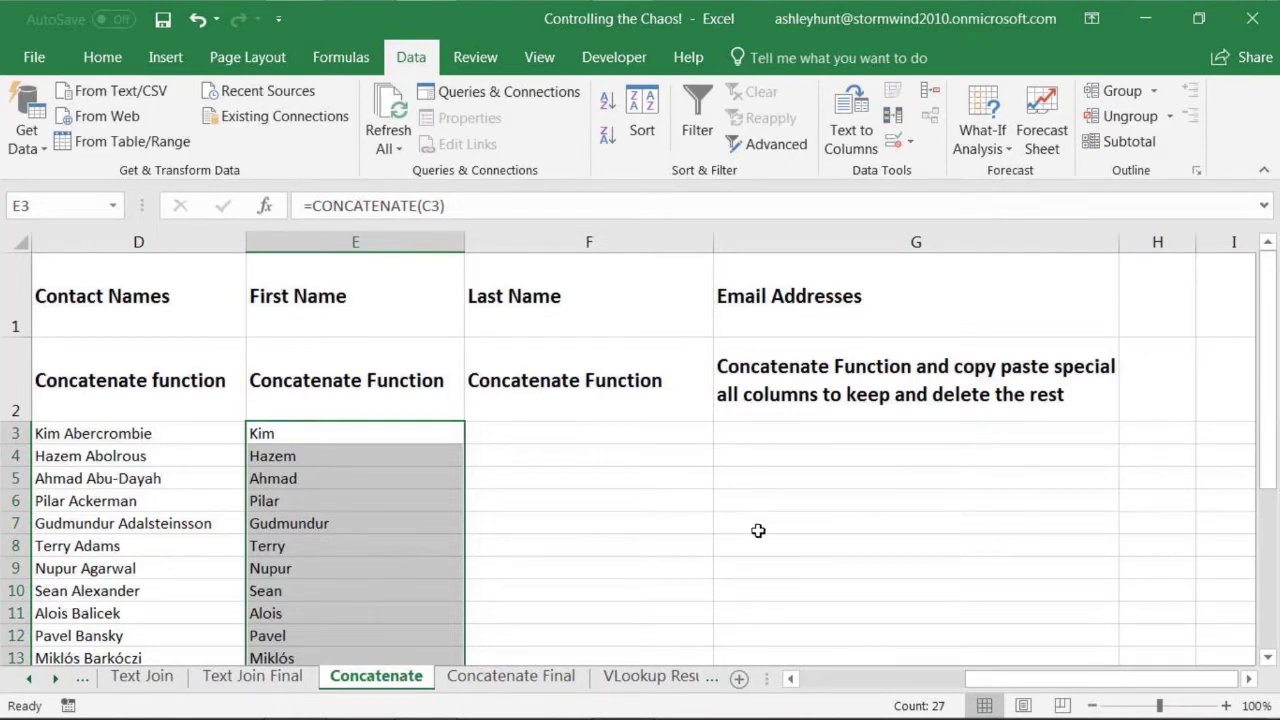
{"action": "left_click", "coordinate": [764, 437]}
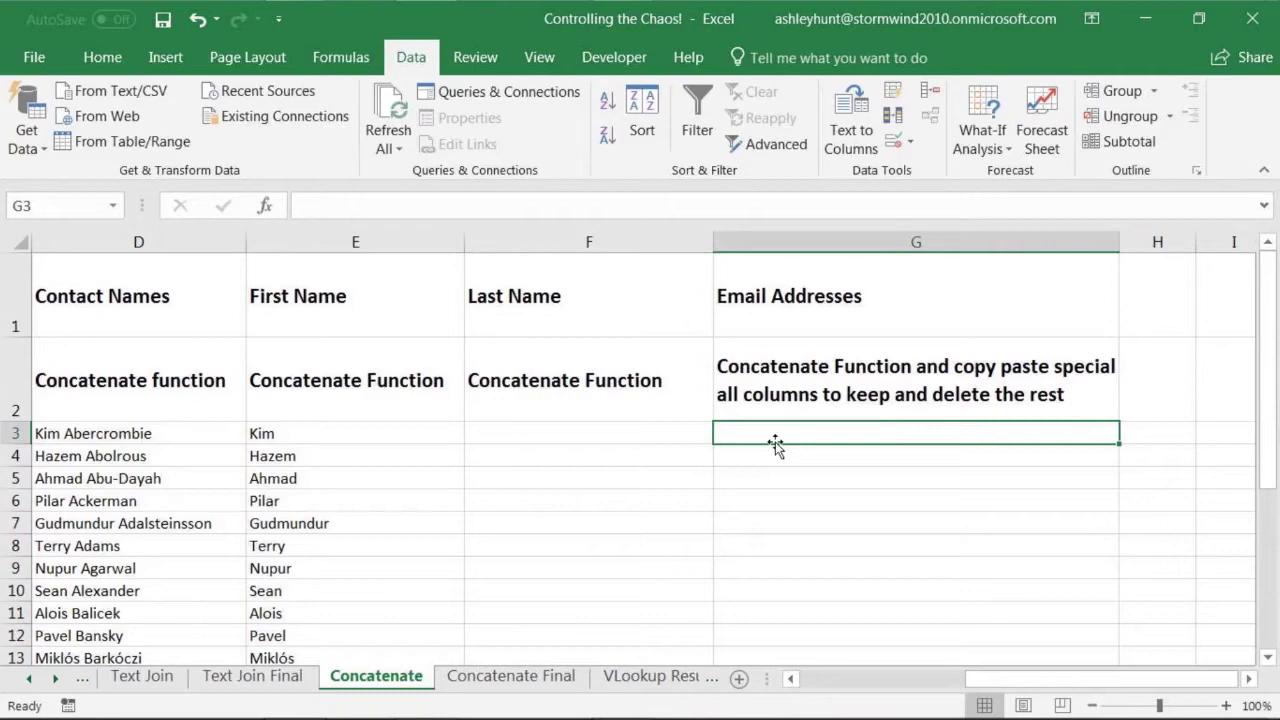
{"action": "type", "text": "=con"}
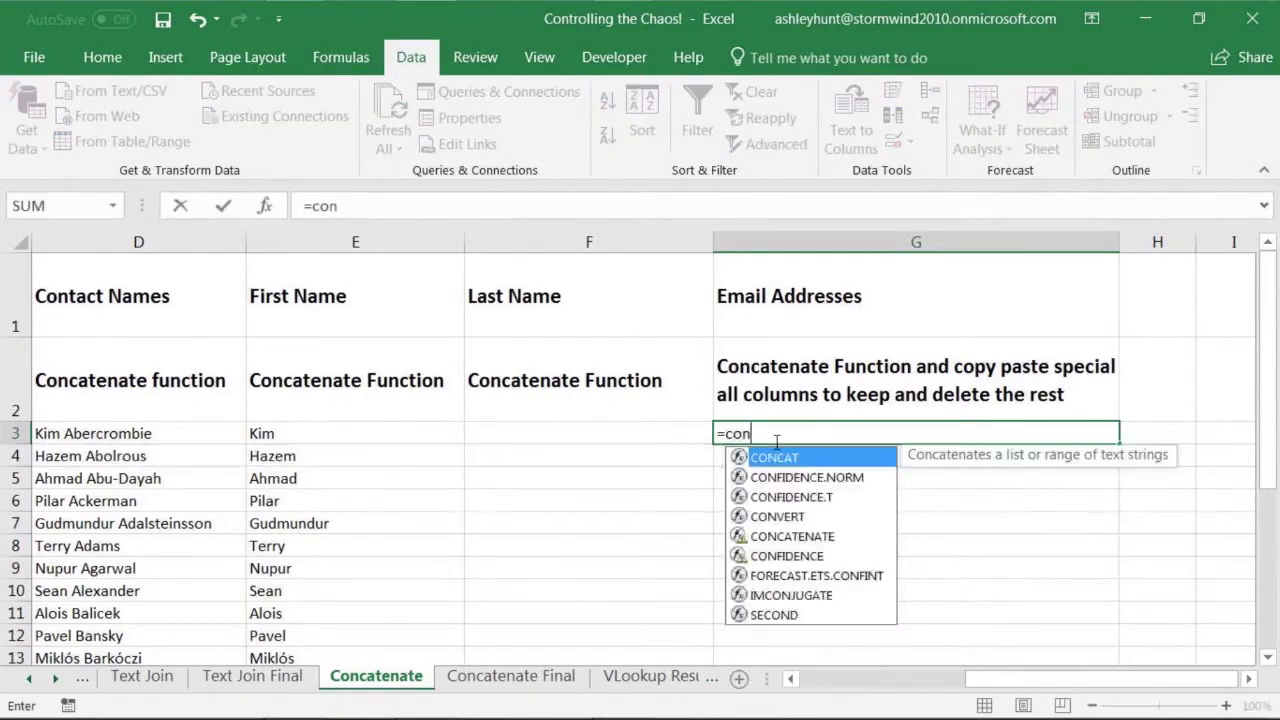
{"action": "double_click", "coordinate": [780, 536]}
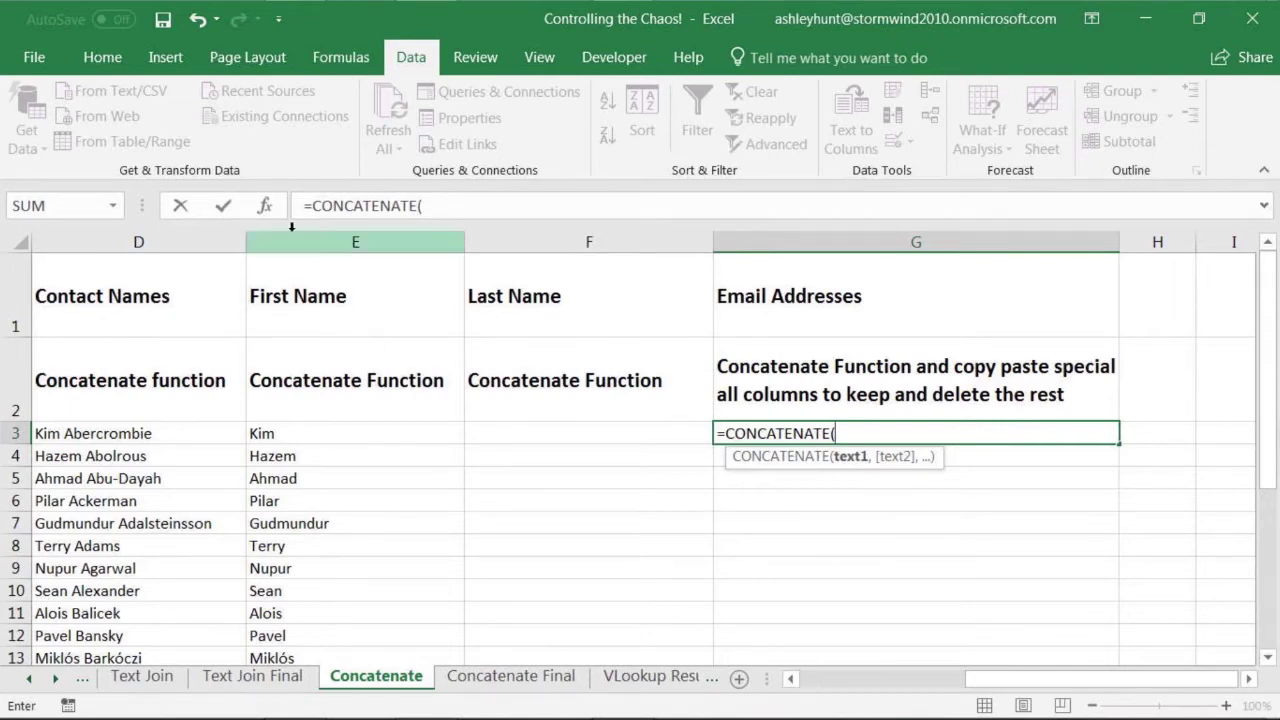
{"action": "left_click", "coordinate": [266, 207]}
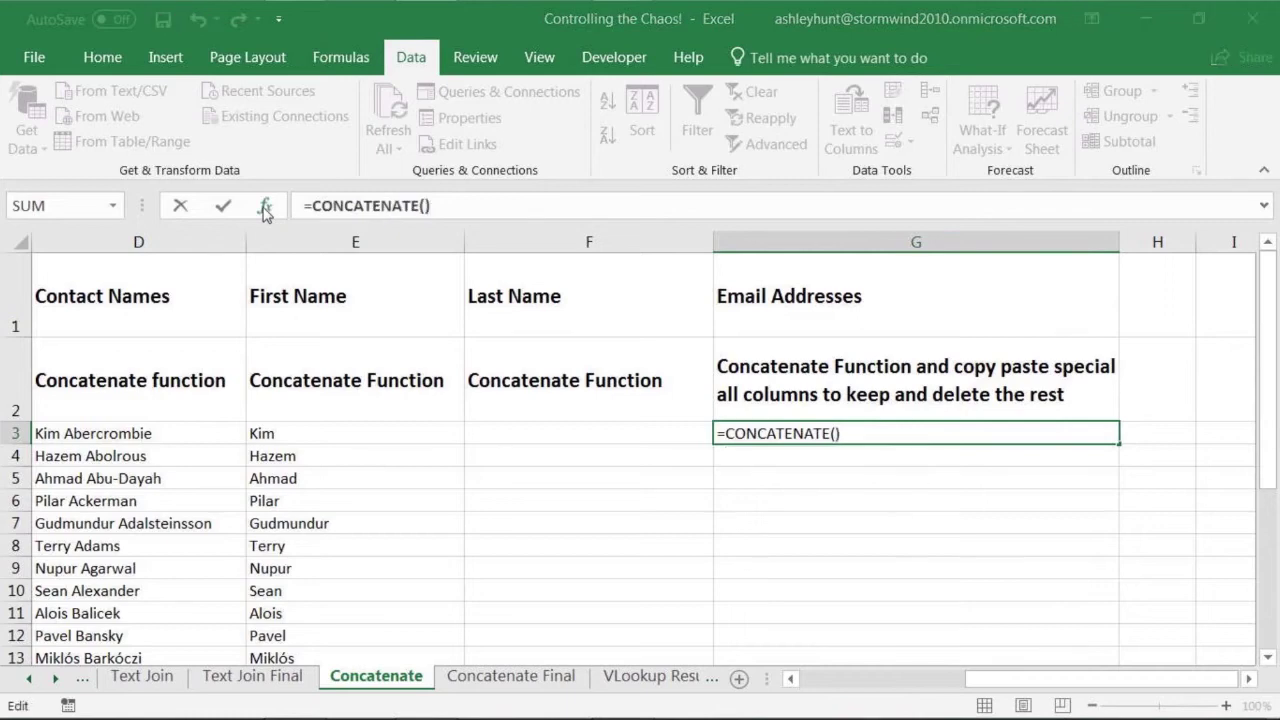
Move the dialog clear of the split names, set Text1 to the first name in C3, and activate the Text2 argument
{"action": "left_click_drag", "start_coordinate": [371, 262], "coordinate": [743, 293]}
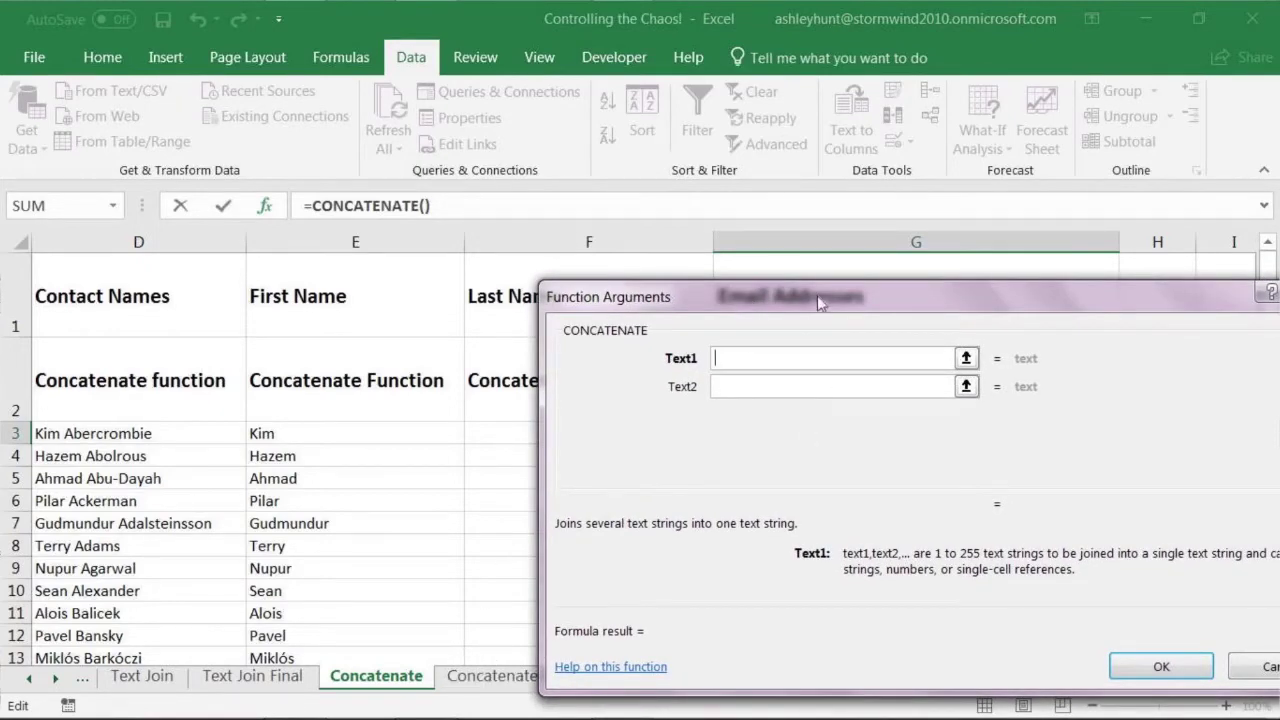
{"action": "left_click_drag", "start_coordinate": [817, 295], "coordinate": [860, 192]}
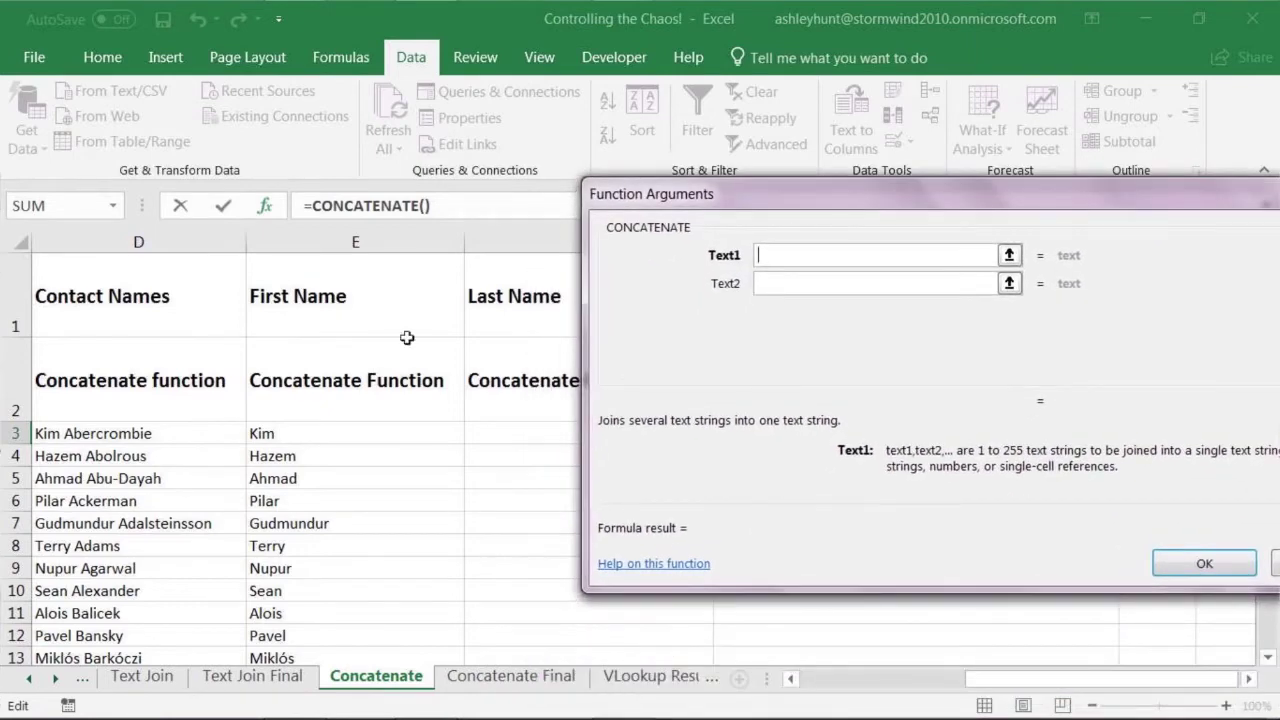
{"action": "left_click_drag", "start_coordinate": [984, 680], "coordinate": [806, 686]}
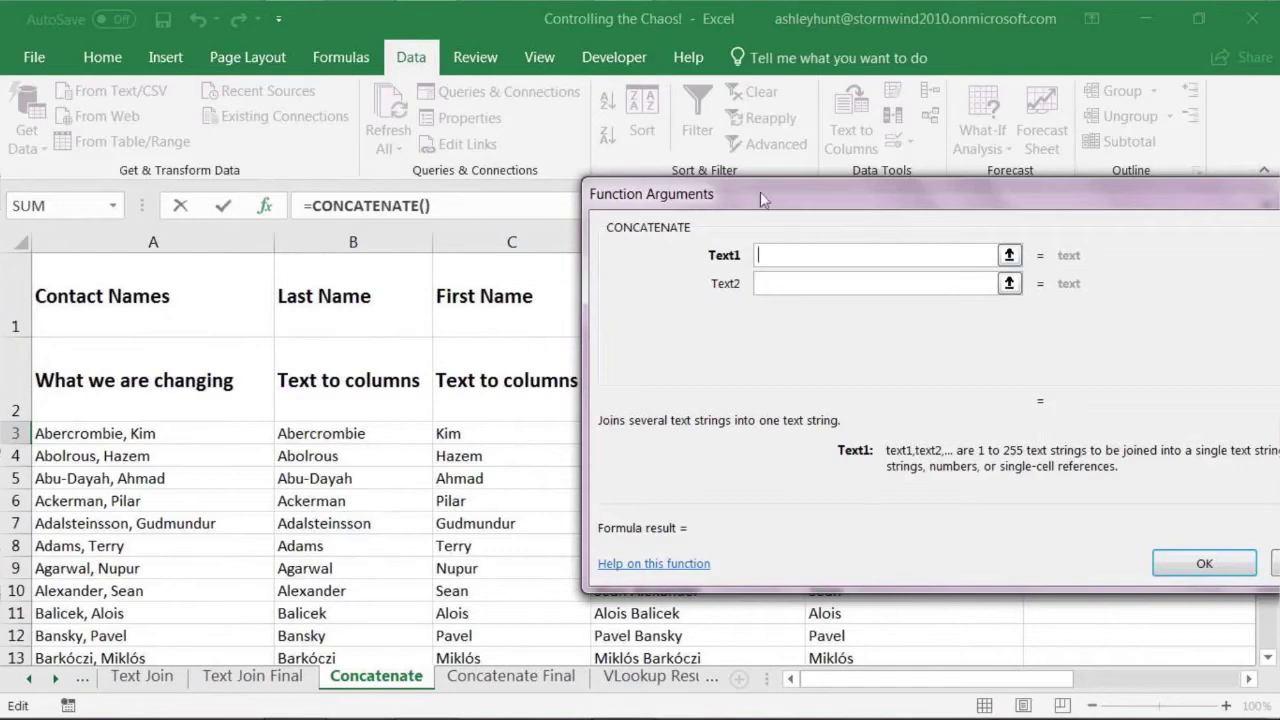
{"action": "left_click_drag", "start_coordinate": [760, 191], "coordinate": [836, 245]}
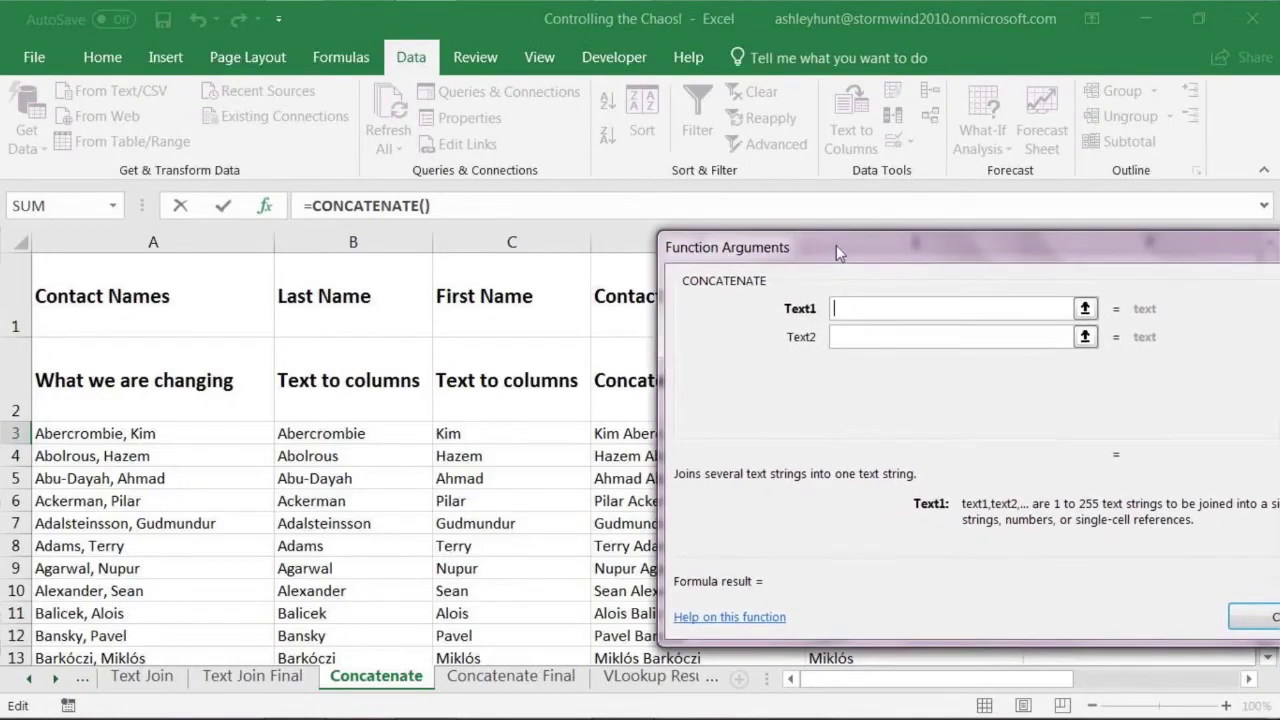
{"action": "left_click", "coordinate": [458, 432]}
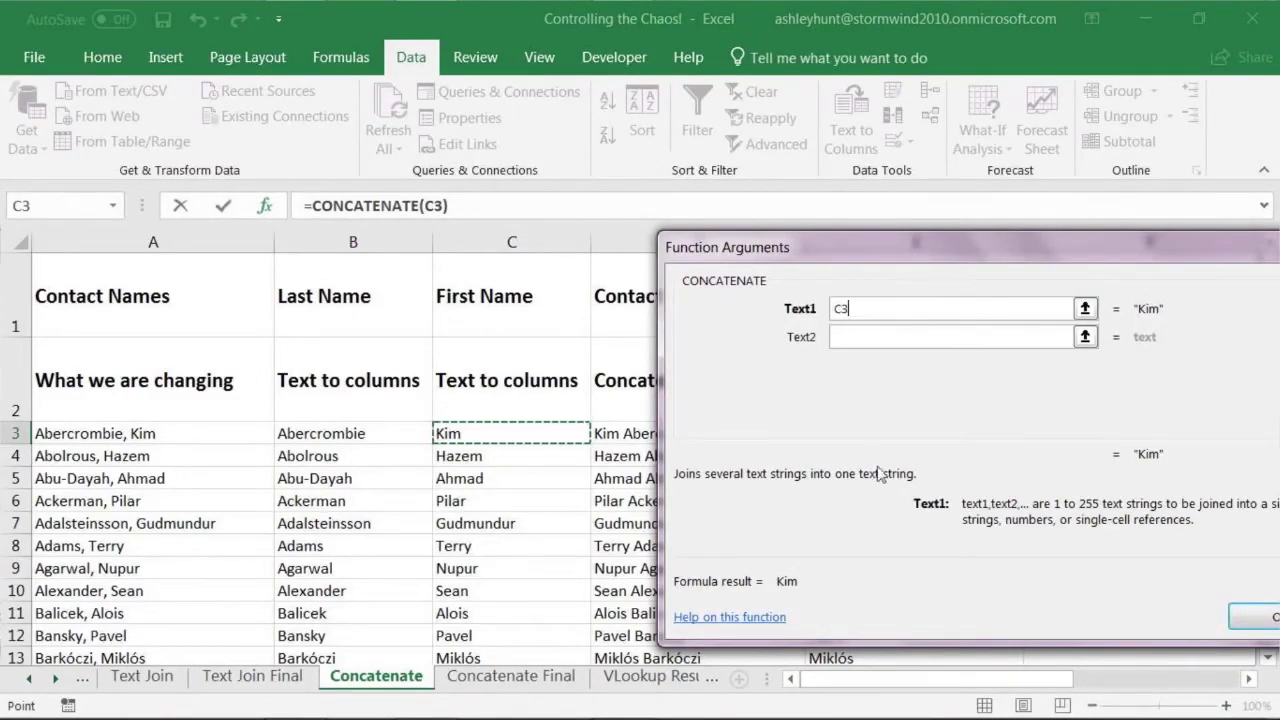
{"action": "left_click", "coordinate": [869, 340]}
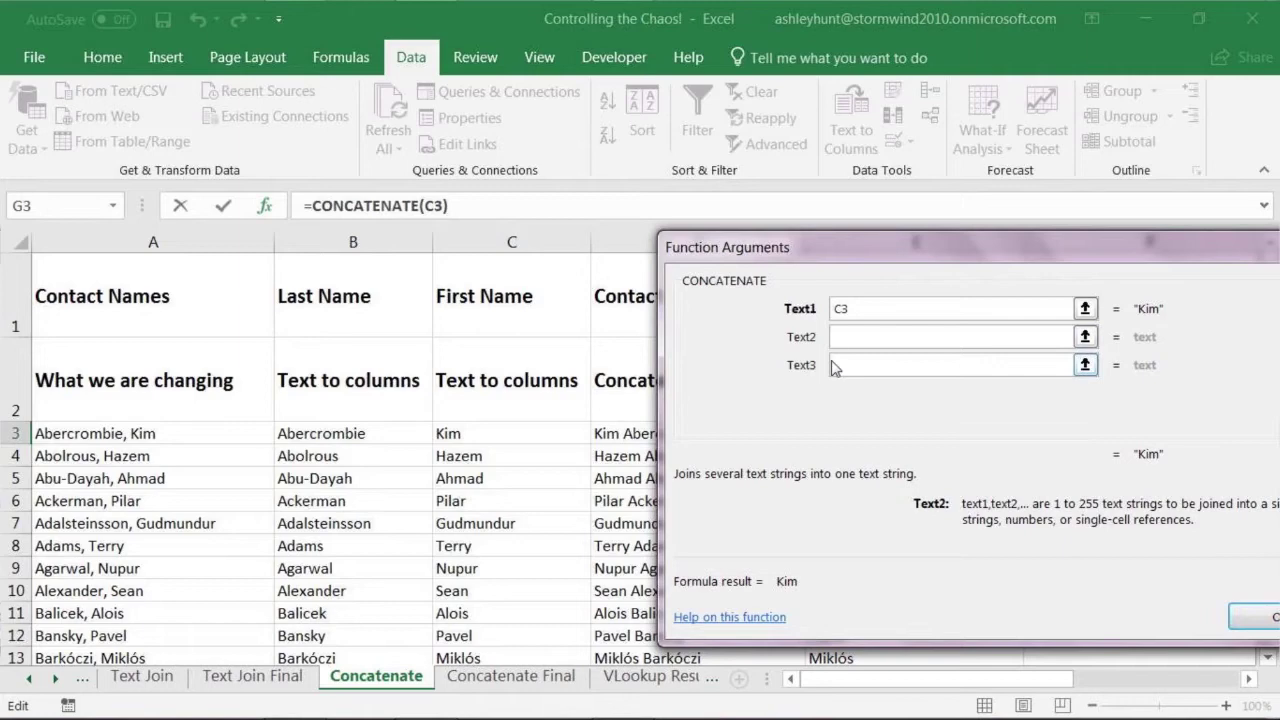
Set the Text2 argument to an underscore, "_", and Text3 to the last name in B3
{"action": "type", "text": "\"_\""}
{"action": "left_click", "coordinate": [848, 366]}
{"action": "left_click", "coordinate": [367, 430]}
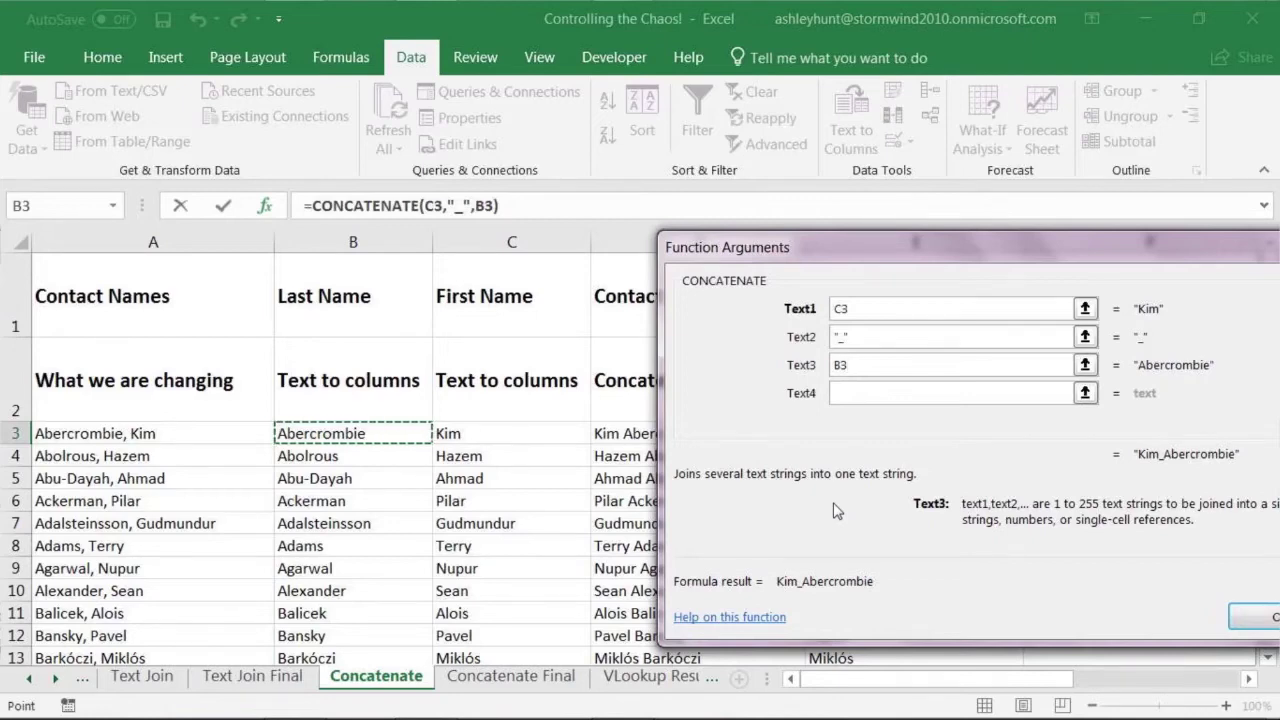
Set the Text4 argument to the at sign as quoted text, "@"
{"action": "left_click", "coordinate": [871, 398]}
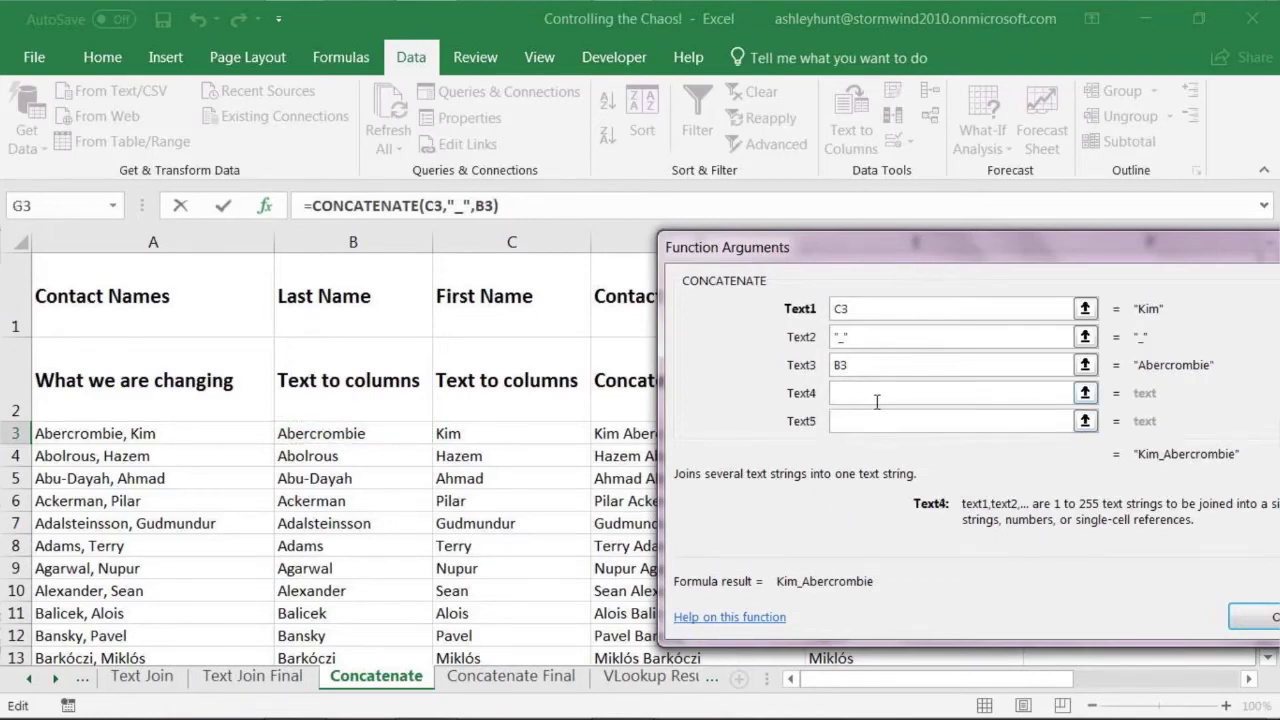
{"action": "type", "text": "\""}
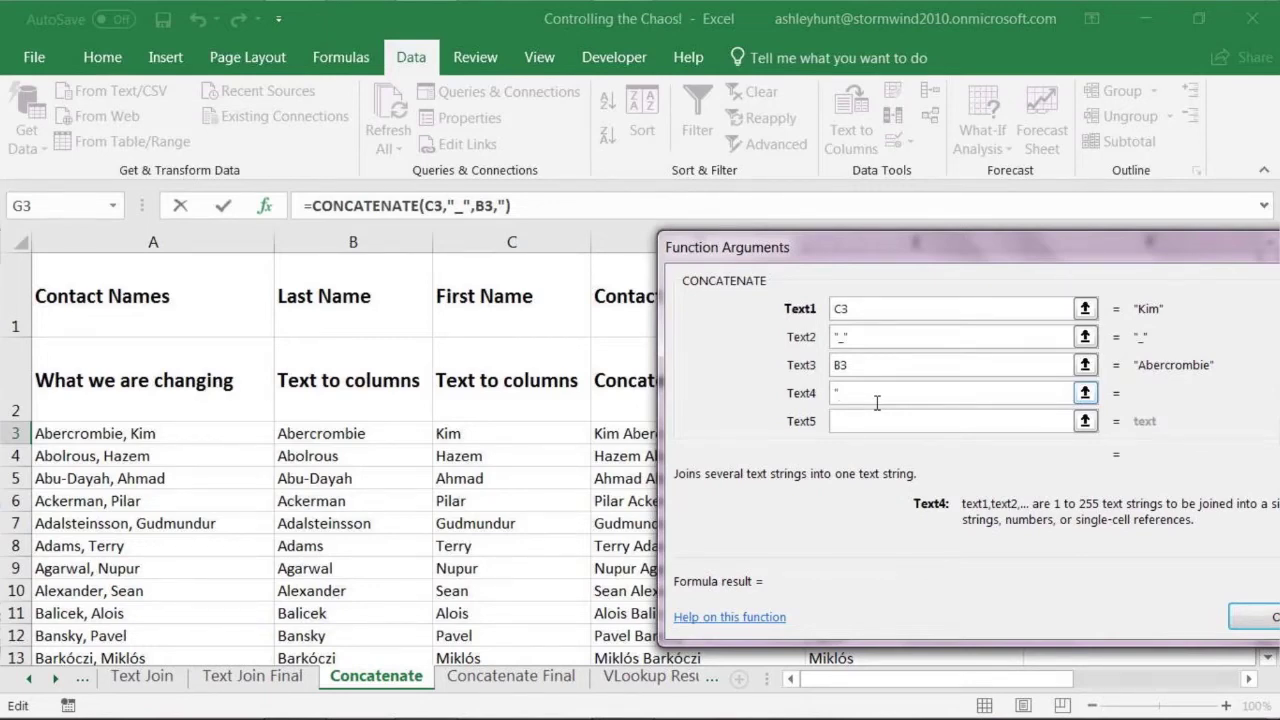
{"action": "type", "text": "@\""}
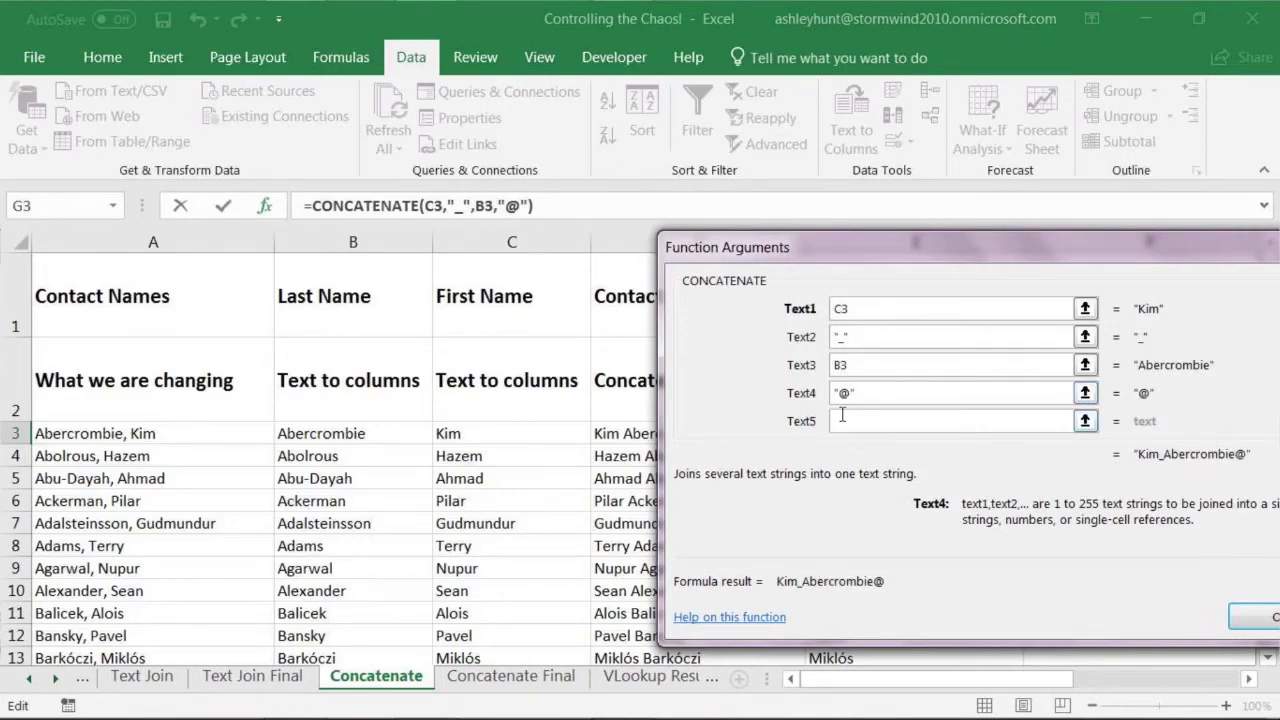
Set the Text5 argument to the domain "stormwind.com" and confirm the email address formula in G3
{"action": "left_click", "coordinate": [837, 425]}
{"action": "type", "text": "stom"}
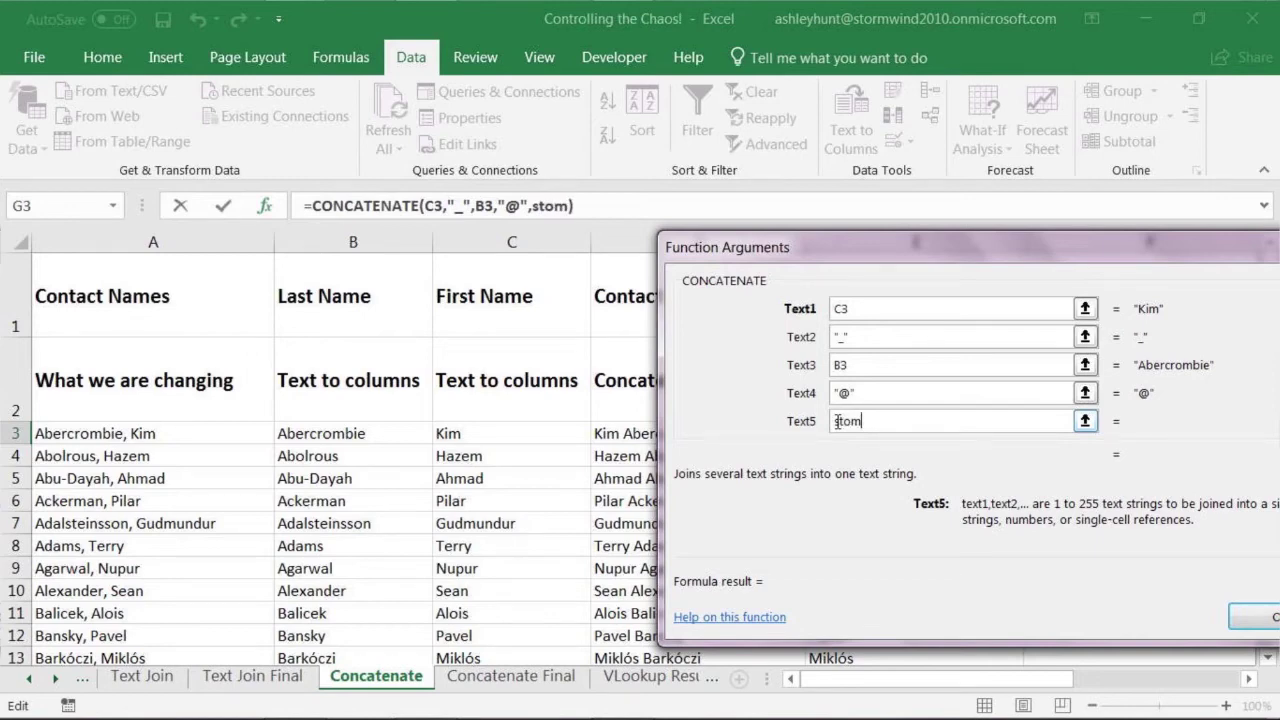
{"action": "key", "text": "BackSpace"}
{"action": "type", "text": "rmwind.xp"}
{"action": "key", "text": "BackSpace"}
{"action": "key", "text": "BackSpace"}
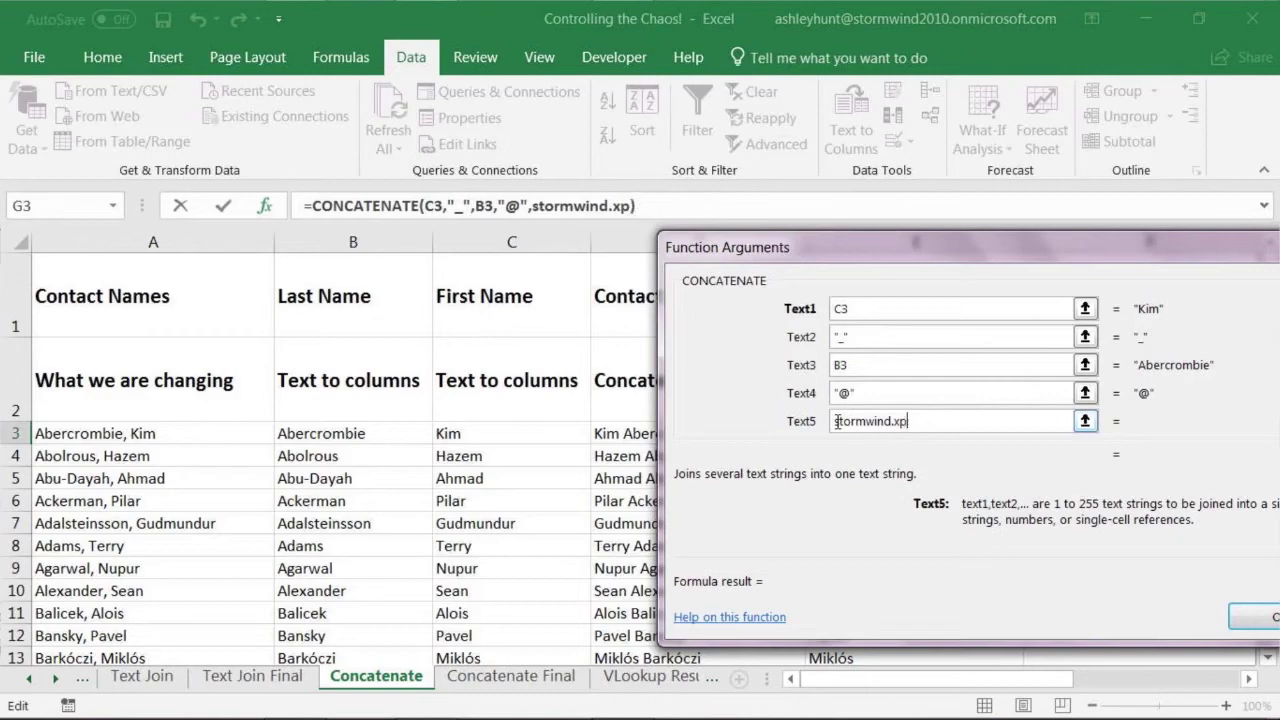
{"action": "type", "text": "com"}
{"action": "left_click_drag", "start_coordinate": [1000, 262], "coordinate": [840, 215]}
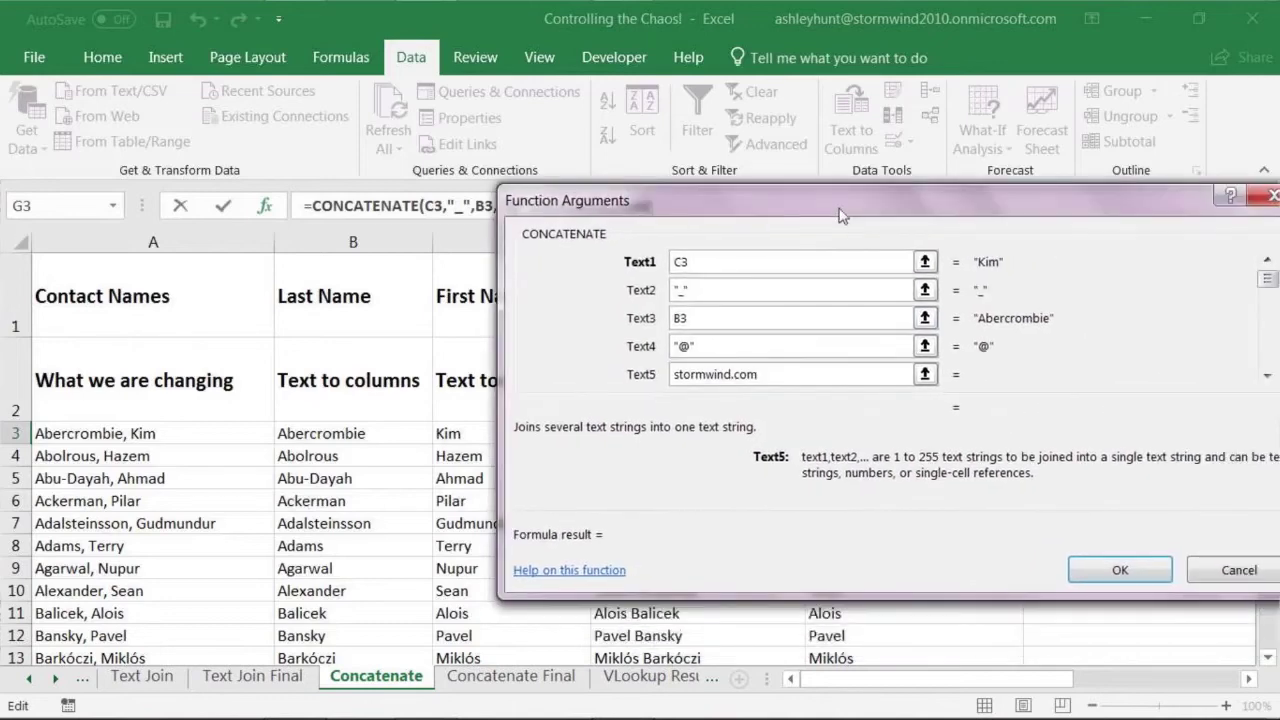
{"action": "left_click", "coordinate": [787, 348]}
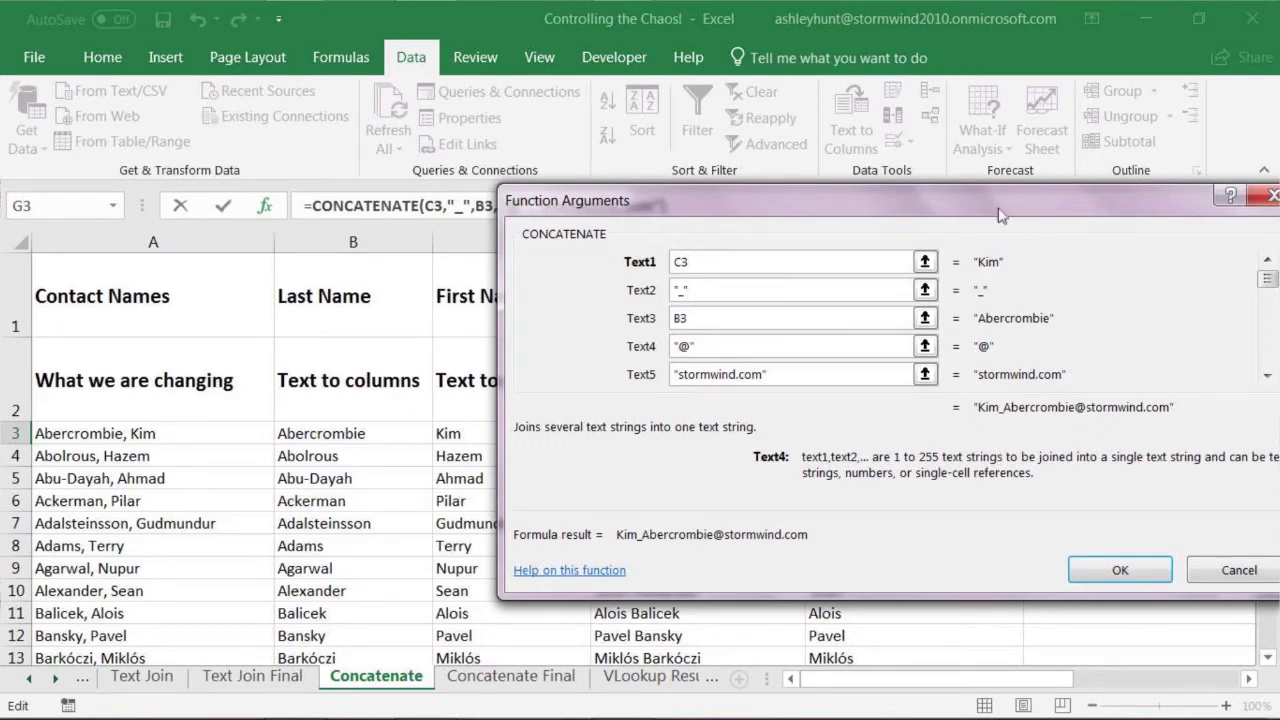
{"action": "left_click_drag", "start_coordinate": [1000, 215], "coordinate": [859, 171]}
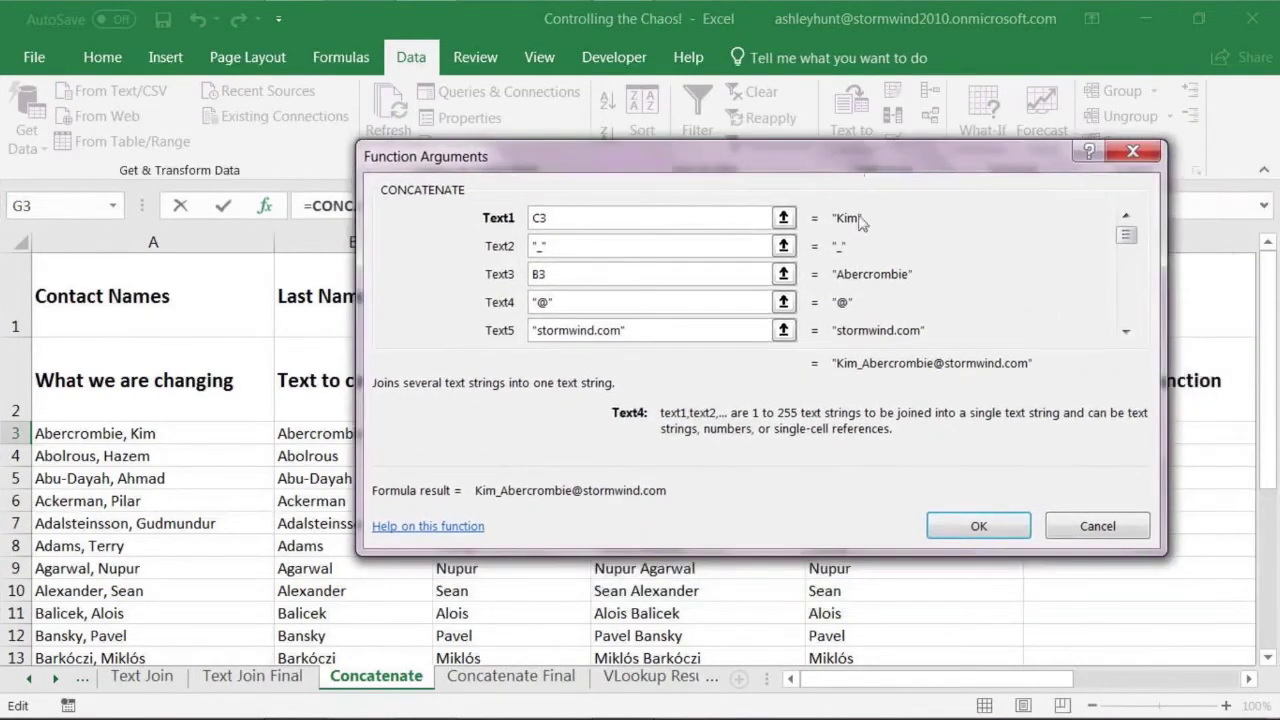
{"action": "left_click", "coordinate": [963, 530]}
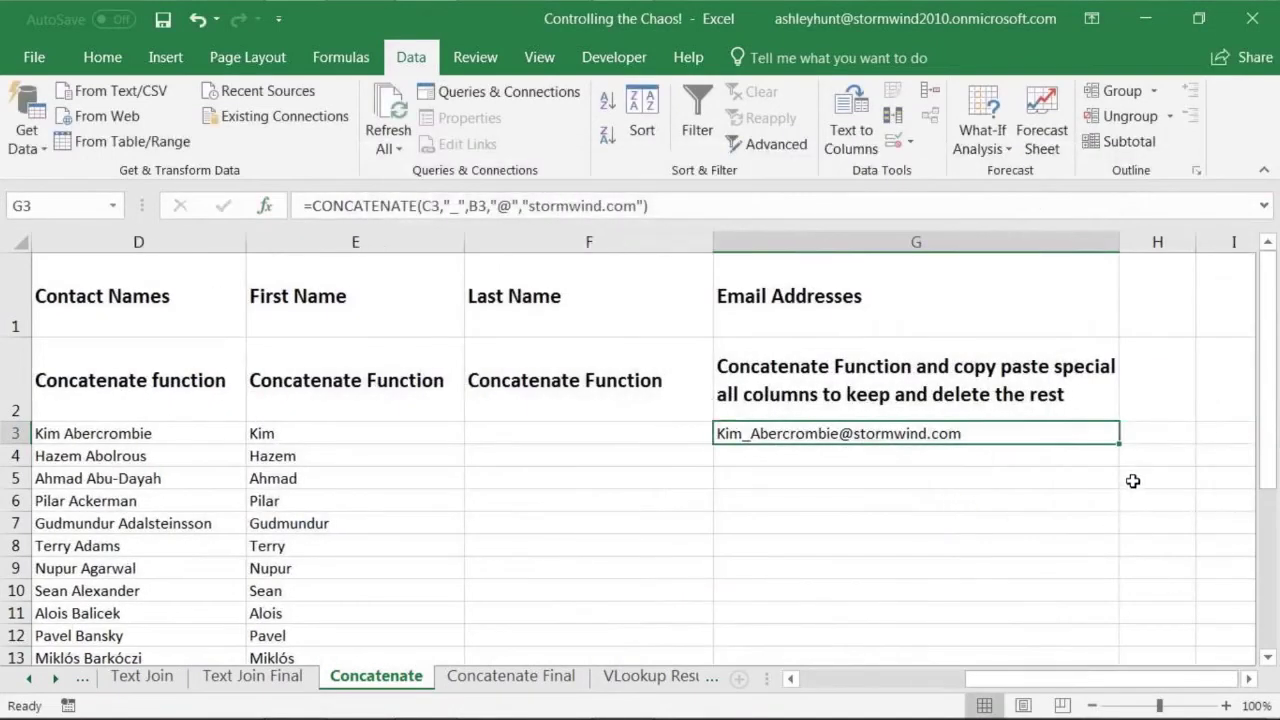
Fill the G3 email address formula down the column through row 29 and return to the start of the list
{"action": "left_click_drag", "start_coordinate": [1122, 444], "coordinate": [1107, 645]}
{"action": "left_click_drag", "start_coordinate": [1106, 615], "coordinate": [1108, 614]}
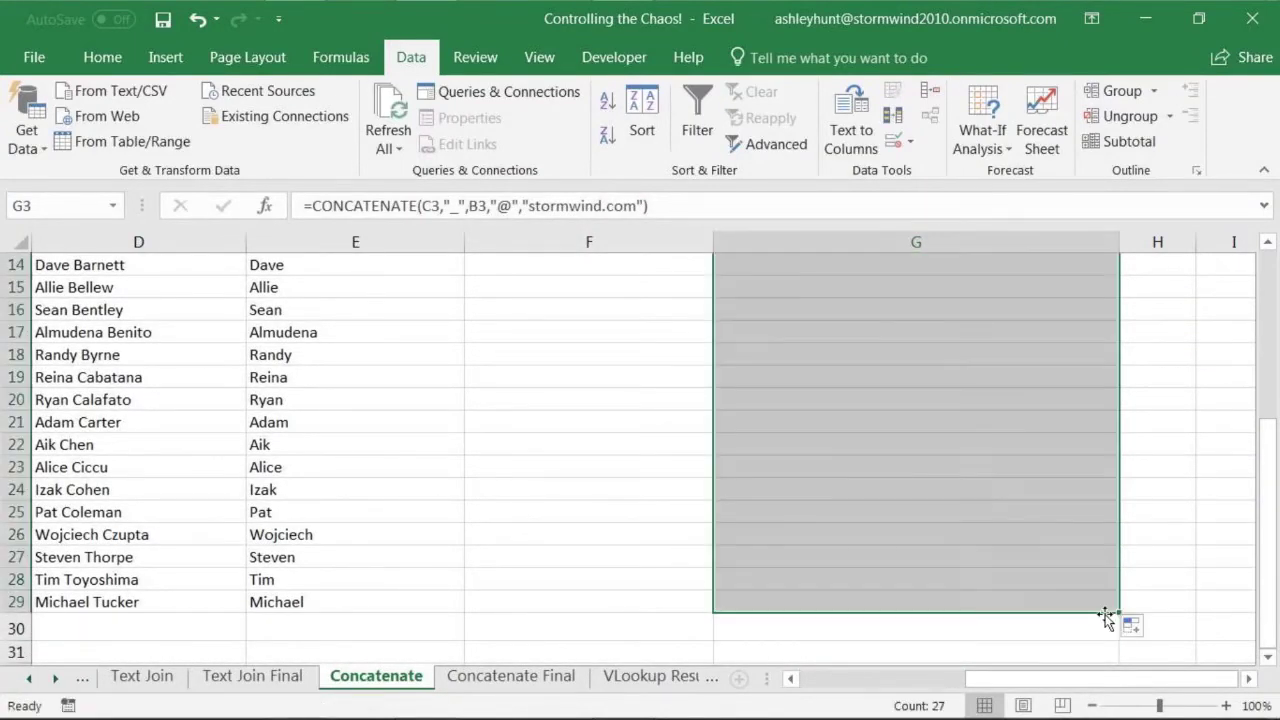
{"action": "scroll", "coordinate": [994, 535], "scroll_direction": "up", "scroll_amount": 2}
{"action": "scroll", "coordinate": [994, 535], "scroll_direction": "up", "scroll_amount": 2}
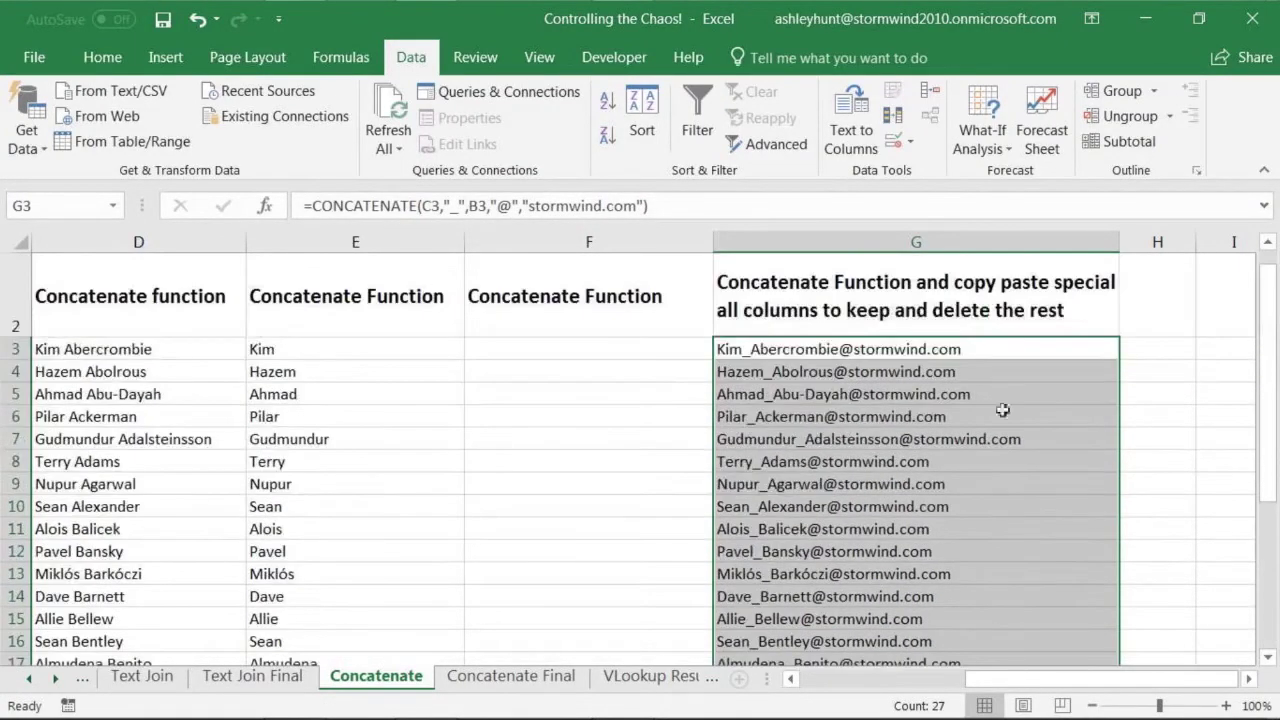